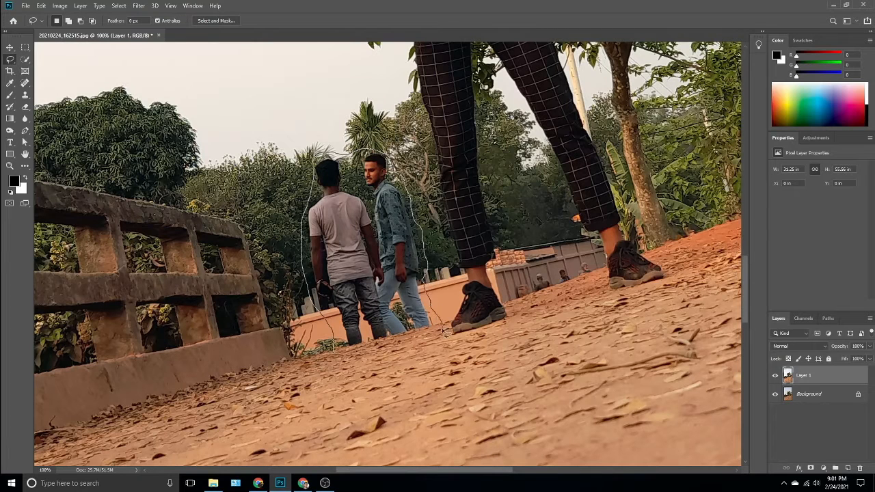
Lasso a selection around the two men in the background and open Content-Aware Fill for it
drag(331, 361, 350, 367)
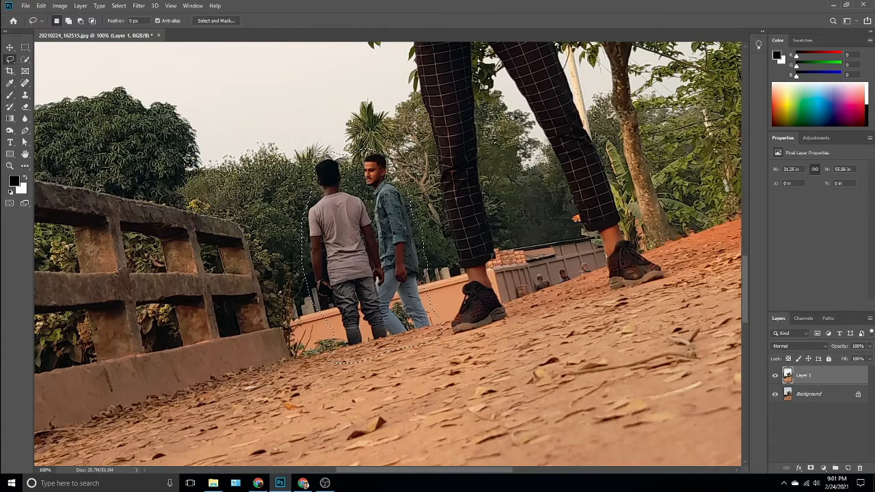
click(41, 5)
click(67, 165)
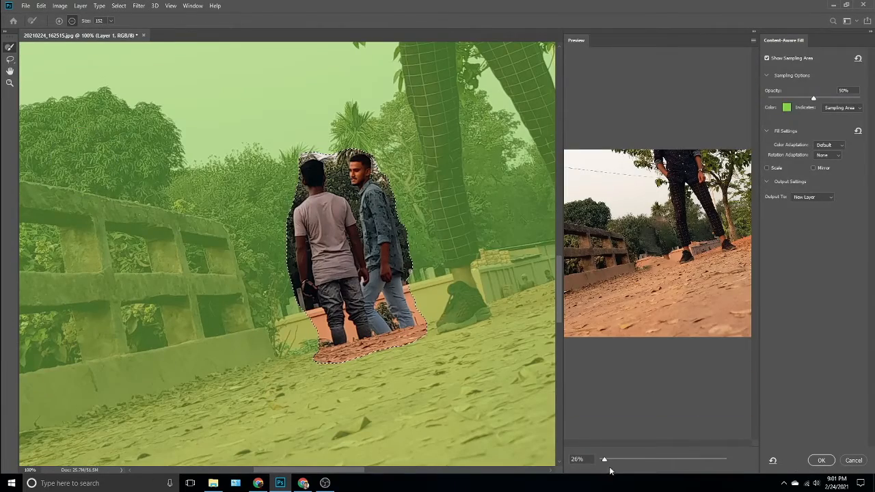
Remove the sandy ground from the fill's sampling area with the sampling brush, enlarged to 300
drag(608, 464, 618, 467)
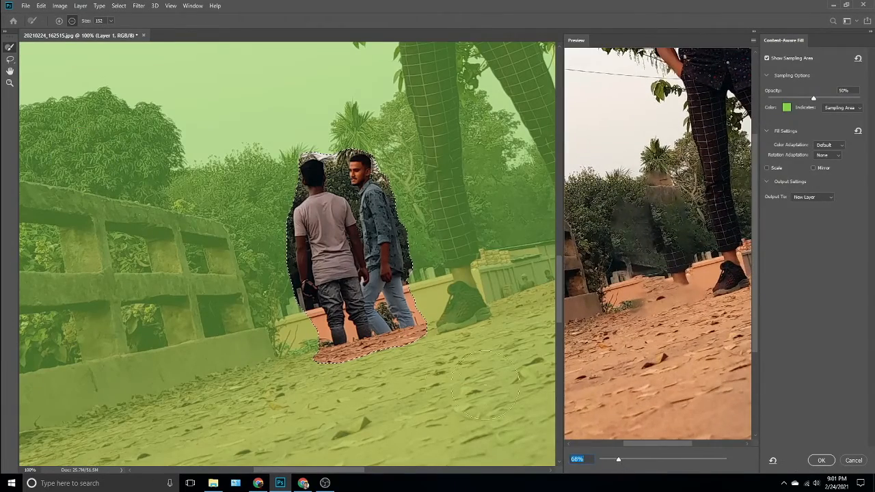
key(ctrl+minus)
key(ctrl+minus)
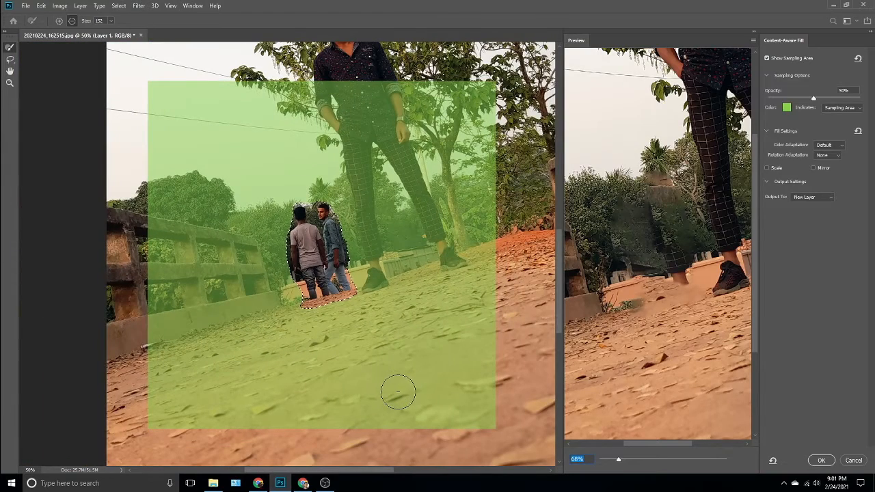
mouse_move(416, 398)
mouse_down()
mouse_move(497, 303)
mouse_move(491, 425)
mouse_move(483, 273)
mouse_move(446, 397)
mouse_move(440, 352)
mouse_move(412, 368)
mouse_move(418, 337)
mouse_move(364, 328)
mouse_move(276, 336)
mouse_move(253, 326)
mouse_move(235, 269)
mouse_move(200, 257)
mouse_move(174, 277)
mouse_move(192, 415)
mouse_move(173, 406)
mouse_move(191, 314)
mouse_move(363, 431)
mouse_move(393, 409)
mouse_move(271, 402)
mouse_move(274, 393)
mouse_move(436, 310)
mouse_move(393, 309)
mouse_move(429, 304)
mouse_move(514, 265)
mouse_move(494, 339)
mouse_up()
key(bracketright)
key(bracketright)
key(bracketright)
key(bracketright)
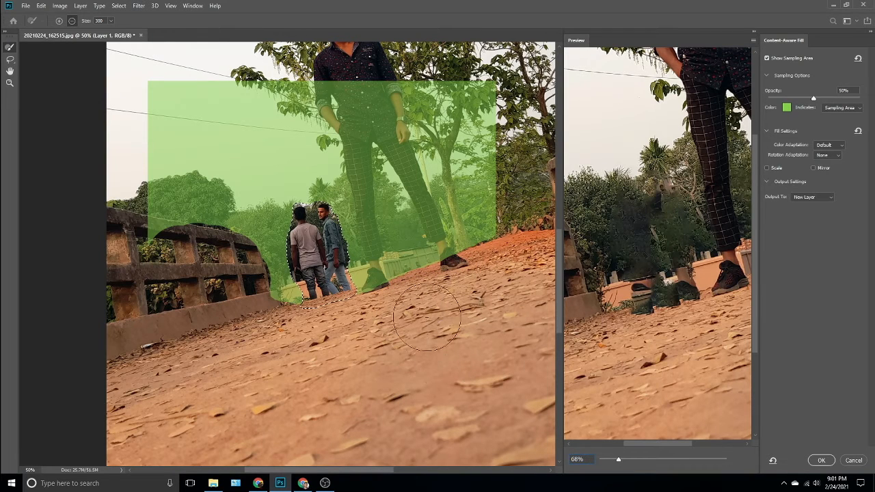
Reduce the sampling brush to 70 and exclude the standing man and the edge of the bridge railing from the sampling area
key(bracketleft)
key(bracketleft)
key(bracketleft)
key(bracketleft)
key(bracketleft)
key(bracketleft)
key(bracketleft)
key(bracketleft)
key(bracketleft)
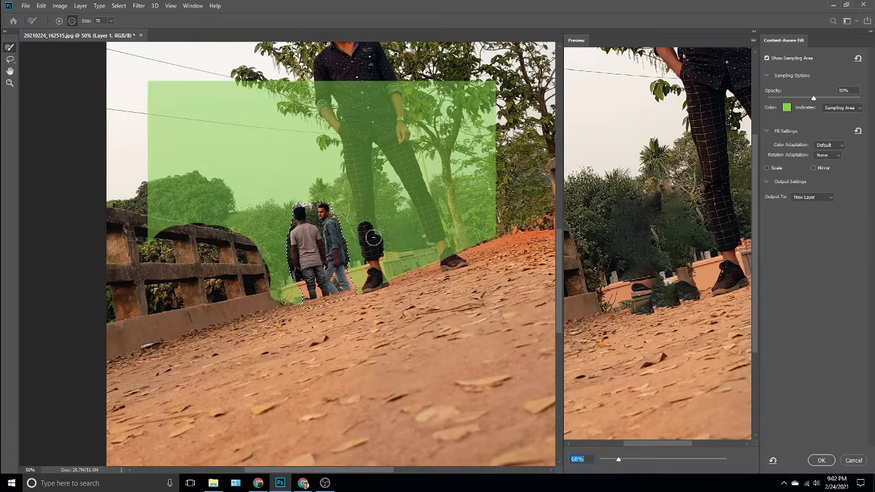
mouse_move(363, 236)
mouse_down()
mouse_move(347, 134)
mouse_move(323, 89)
mouse_move(354, 98)
mouse_move(340, 81)
mouse_up()
mouse_move(355, 132)
mouse_down()
mouse_move(367, 213)
mouse_move(366, 188)
mouse_move(386, 274)
mouse_up()
mouse_move(448, 260)
mouse_down()
mouse_move(399, 153)
mouse_move(447, 245)
mouse_move(365, 120)
mouse_move(367, 77)
mouse_up()
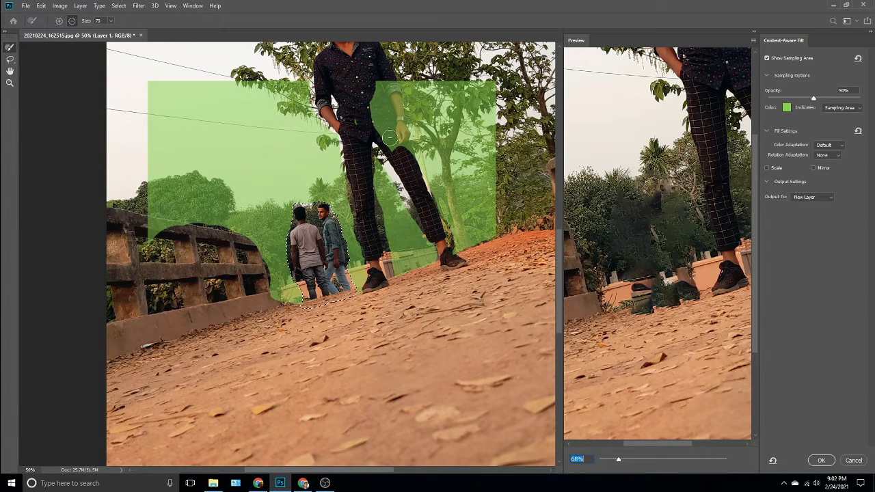
drag(388, 137, 380, 87)
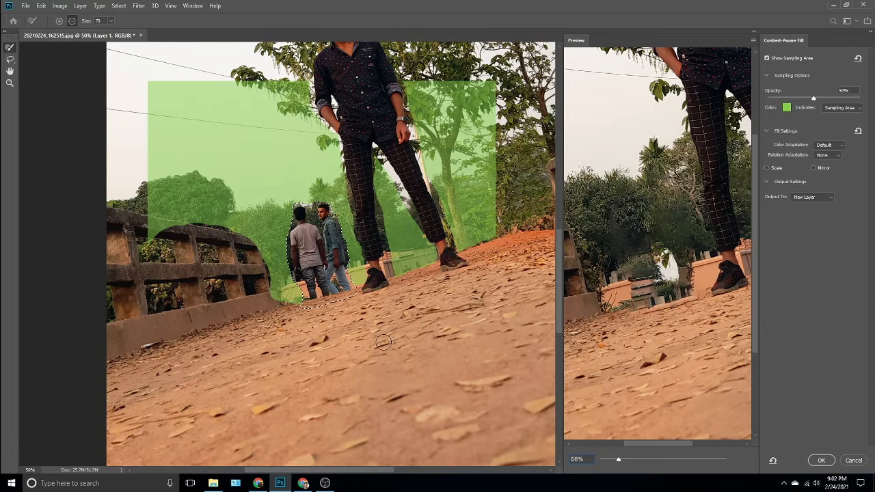
drag(257, 261, 160, 237)
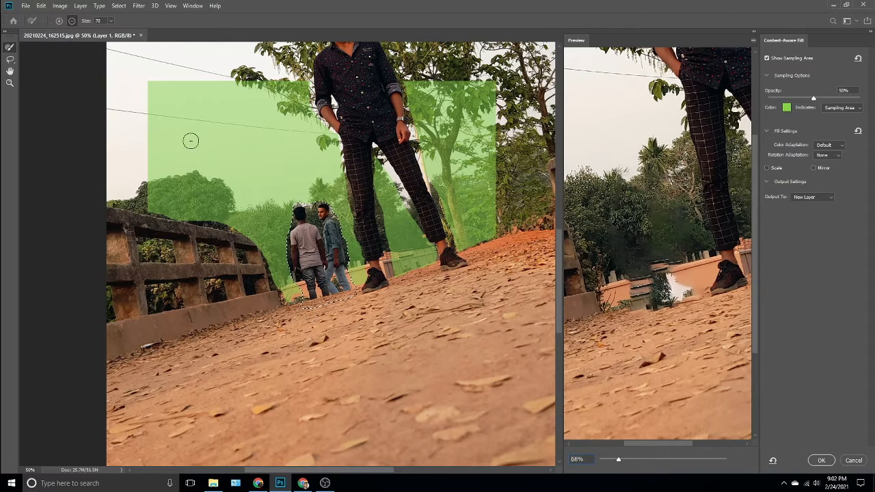
Enlarge the sampling brush to 290 and exclude the sky and outlying trees, keeping only the greenery around the selection
drag(159, 149, 147, 99)
key(bracketright)
key(bracketright)
key(bracketright)
key(bracketright)
key(bracketright)
key(bracketright)
key(bracketright)
key(bracketright)
key(bracketright)
mouse_move(173, 137)
mouse_down()
mouse_move(145, 97)
mouse_move(148, 143)
mouse_move(204, 151)
mouse_move(186, 85)
mouse_move(239, 160)
mouse_move(240, 179)
mouse_move(294, 163)
mouse_move(285, 175)
mouse_move(309, 118)
mouse_move(272, 94)
mouse_up()
mouse_move(410, 85)
mouse_down()
mouse_move(438, 150)
mouse_move(478, 205)
mouse_move(482, 96)
mouse_move(502, 78)
mouse_up()
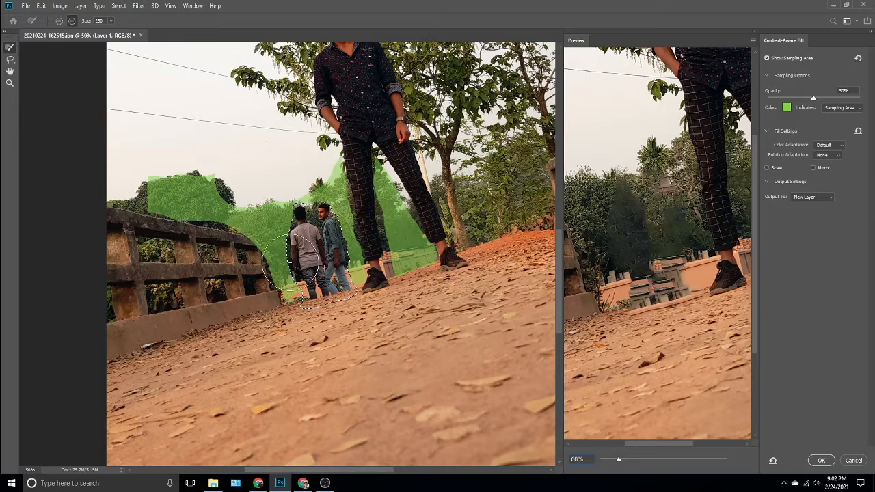
mouse_move(209, 188)
mouse_down()
mouse_move(156, 191)
mouse_move(207, 217)
mouse_move(298, 163)
mouse_move(338, 157)
mouse_move(435, 226)
mouse_move(397, 220)
mouse_move(411, 213)
mouse_move(421, 249)
mouse_up()
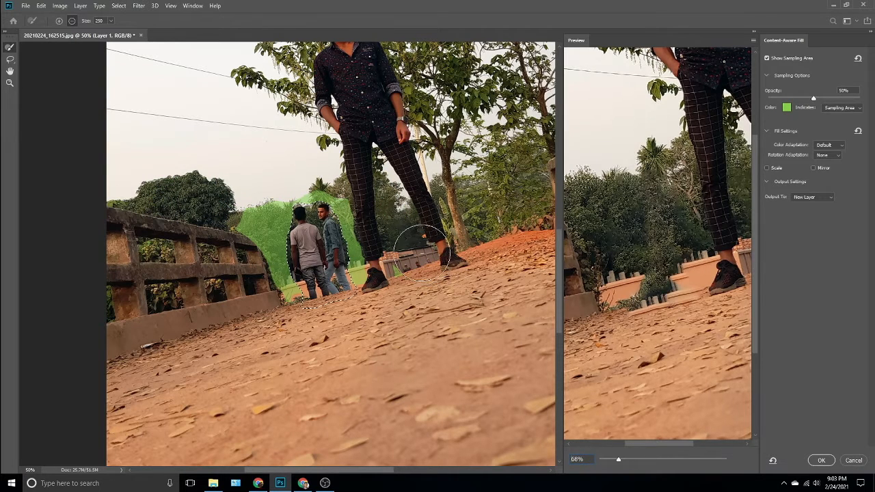
Apply the content-aware fill and merge its output layer with Layer 1
key(Return)
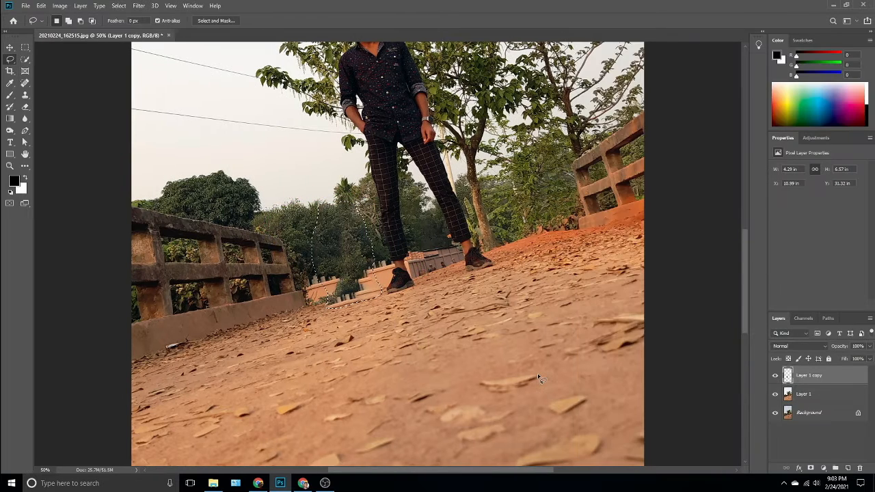
shift+click(811, 395)
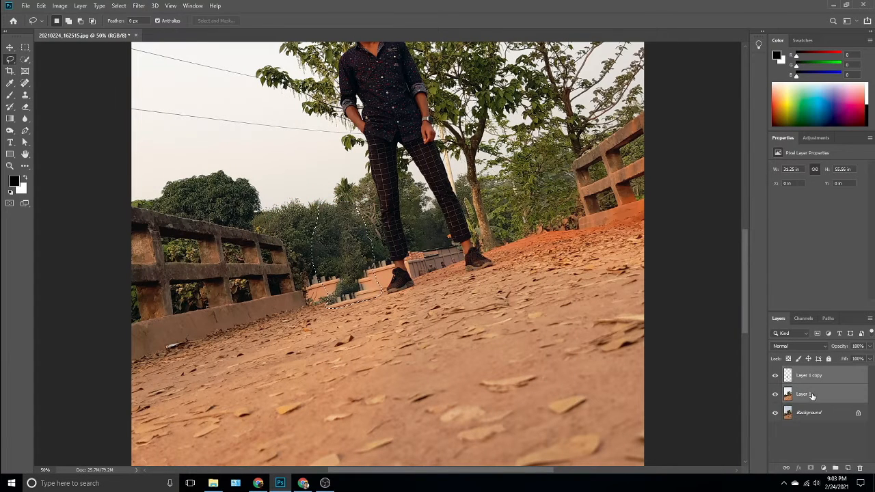
right_click(787, 394)
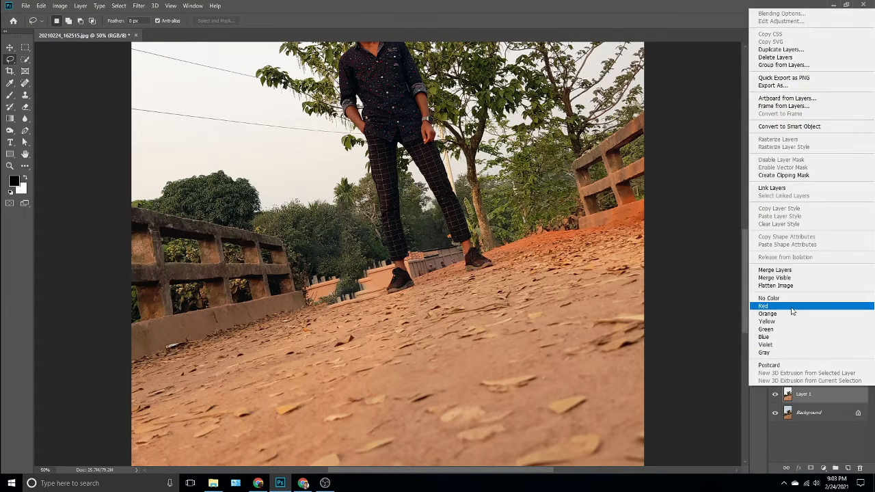
click(779, 269)
Use the Clone Stamp to extend the orange wall's top ledge across the gap to the wall section by the plants
key(ctrl+plus)
key(ctrl+plus)
key(ctrl+plus)
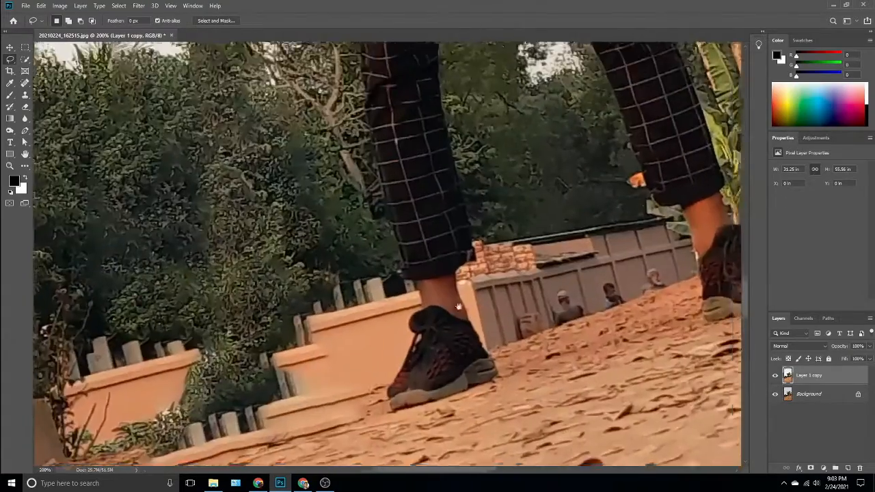
drag(367, 359, 620, 214)
key(ctrl+minus)
key(ctrl+plus)
key(ctrl+plus)
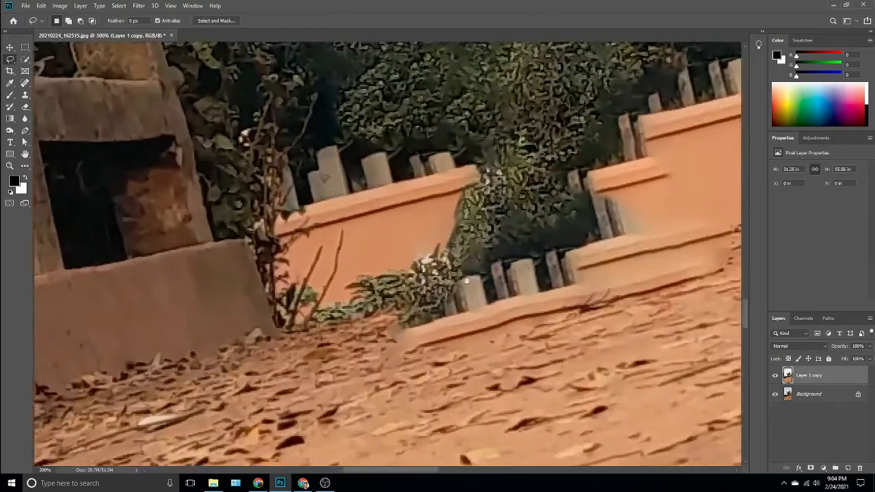
drag(477, 278, 263, 305)
click(9, 48)
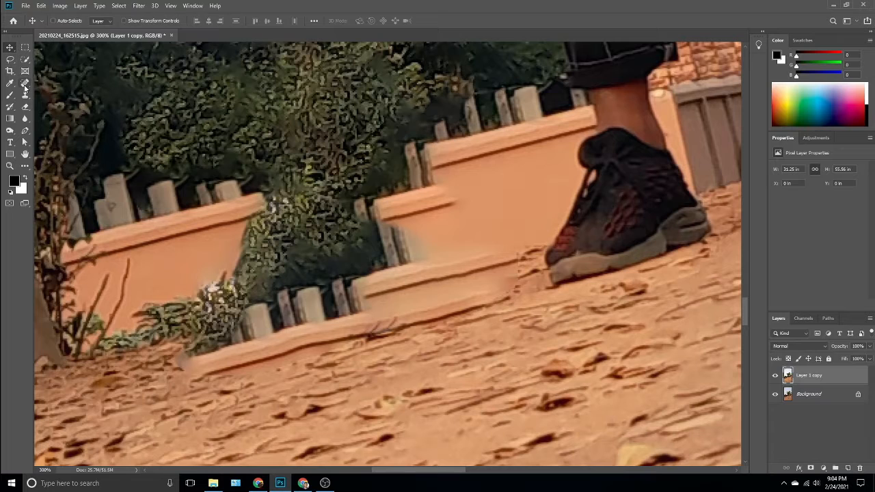
click(24, 95)
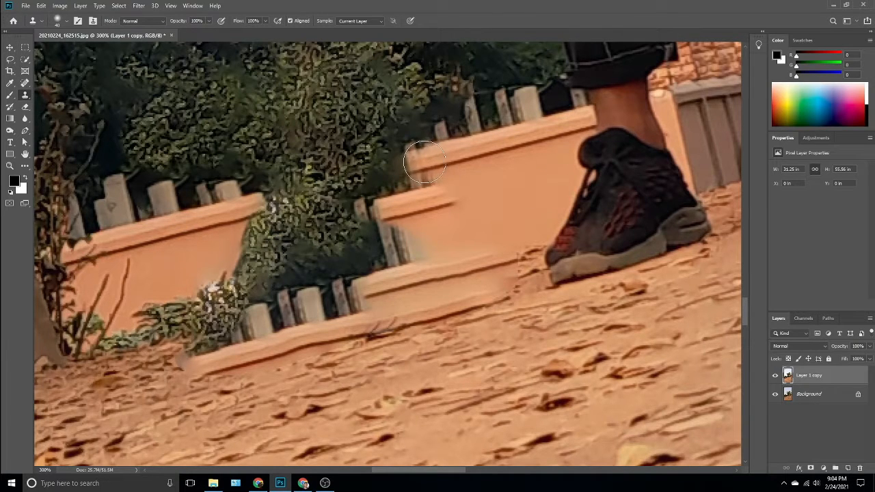
mouse_move(412, 164)
mouse_down()
mouse_move(331, 186)
mouse_move(352, 196)
mouse_move(324, 187)
mouse_move(262, 204)
mouse_up()
Clone plain wall surface over the duplicated ledge piece and the fence posts beneath the top ledge
alt+click(470, 151)
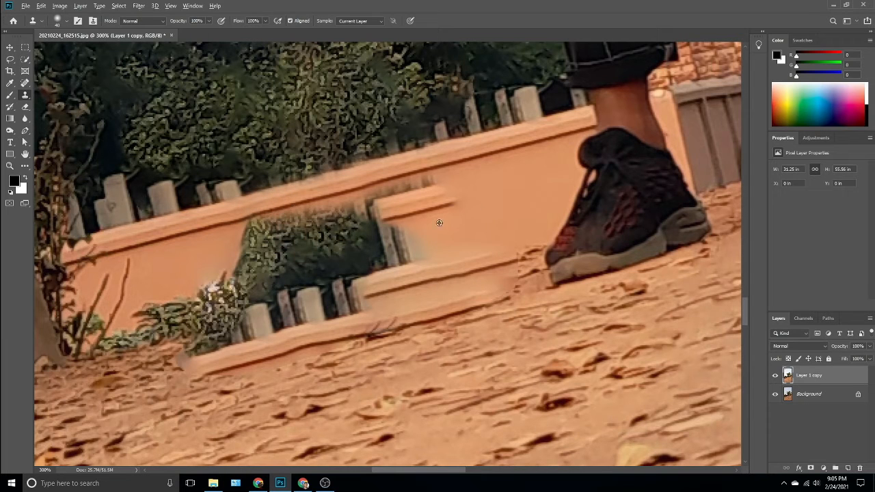
drag(473, 201, 381, 224)
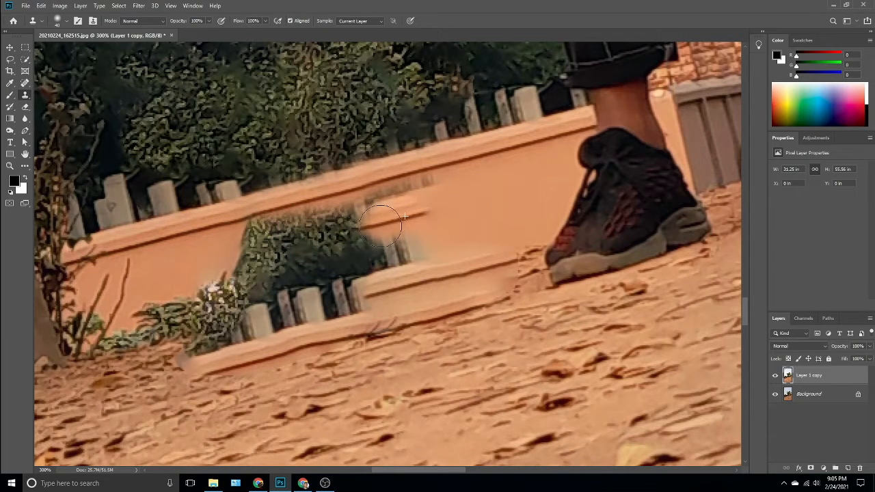
alt+click(533, 173)
mouse_move(447, 218)
mouse_down()
mouse_move(396, 248)
mouse_move(419, 210)
mouse_move(478, 229)
mouse_move(401, 198)
mouse_move(419, 197)
mouse_move(382, 228)
mouse_up()
key(ctrl+z)
alt+click(488, 201)
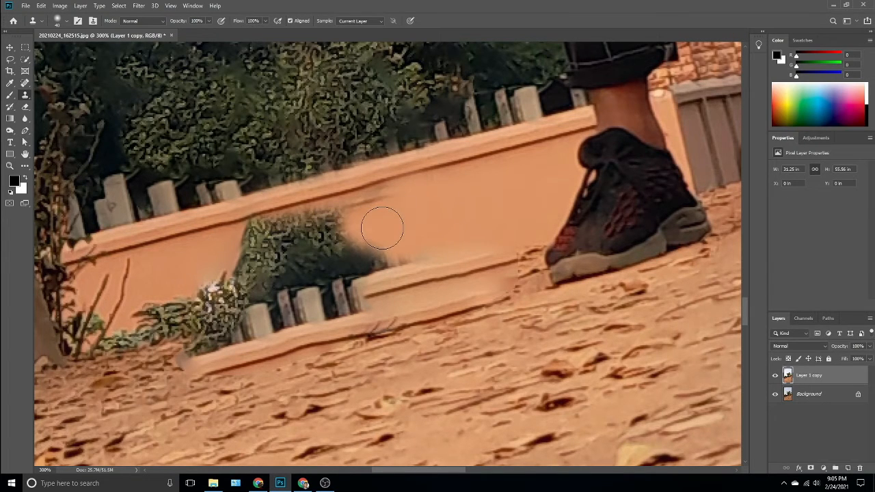
Clone plain wall surface over the dark shrub and the stray fence posts in the middle of the wall
alt+click(479, 223)
mouse_move(470, 254)
mouse_down()
mouse_move(369, 258)
mouse_move(381, 258)
mouse_move(354, 243)
mouse_move(425, 246)
mouse_move(310, 271)
mouse_move(375, 273)
mouse_up()
mouse_move(398, 228)
mouse_down()
mouse_move(326, 235)
mouse_move(394, 204)
mouse_move(306, 237)
mouse_move(313, 247)
mouse_move(275, 270)
mouse_move(343, 264)
mouse_move(375, 277)
mouse_move(321, 305)
mouse_up()
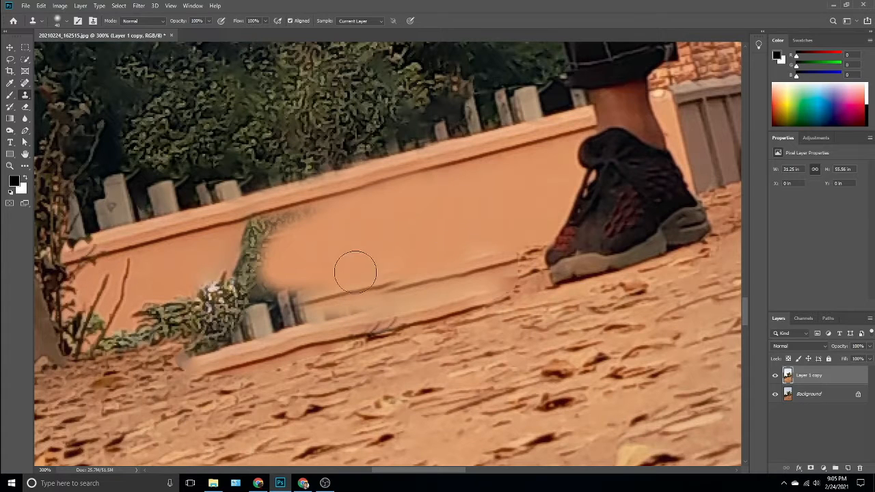
drag(355, 272, 246, 267)
alt+click(354, 269)
mouse_move(306, 240)
mouse_down()
mouse_move(246, 243)
mouse_move(342, 219)
mouse_up()
drag(238, 262, 317, 287)
drag(358, 317, 390, 284)
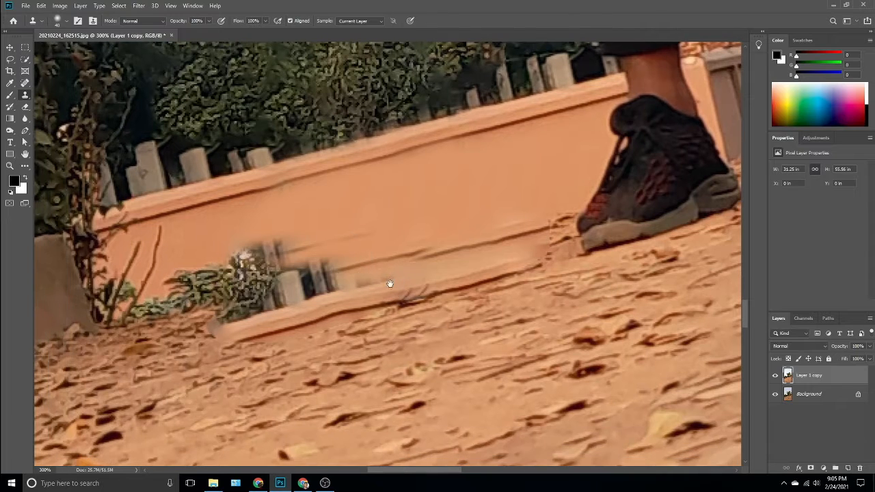
Clone clean wall surface over the leftover lower ledge lines and post remnants near the wall's base
alt+click(487, 188)
mouse_move(480, 231)
mouse_down()
mouse_move(441, 247)
mouse_move(329, 266)
mouse_move(358, 245)
mouse_move(291, 256)
mouse_up()
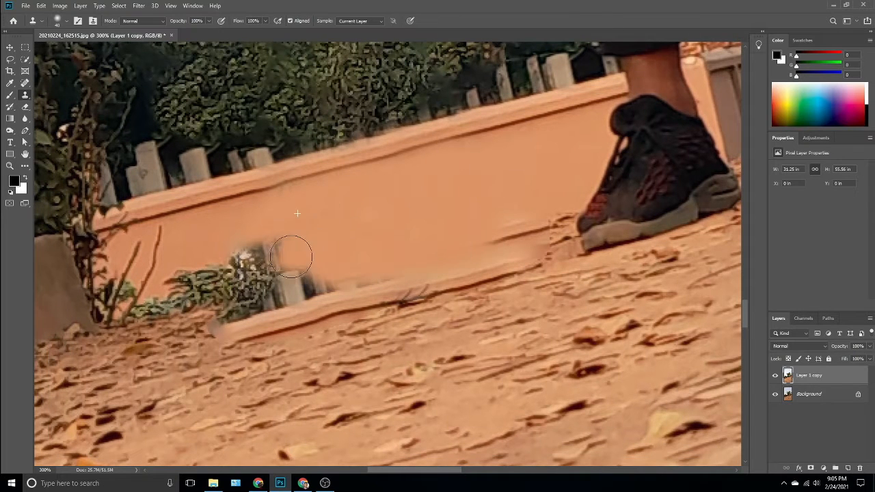
alt+click(477, 194)
mouse_move(365, 233)
mouse_down()
mouse_move(254, 249)
mouse_move(289, 280)
mouse_move(239, 298)
mouse_move(229, 266)
mouse_move(316, 289)
mouse_move(345, 285)
mouse_up()
alt+click(522, 192)
drag(496, 232, 364, 277)
Clone leafy ground over the false bottom ledge and wall surface over the remaining posts and flowering bush
alt+click(352, 337)
mouse_move(355, 328)
mouse_down()
mouse_move(237, 340)
mouse_move(510, 285)
mouse_up()
drag(260, 322, 464, 255)
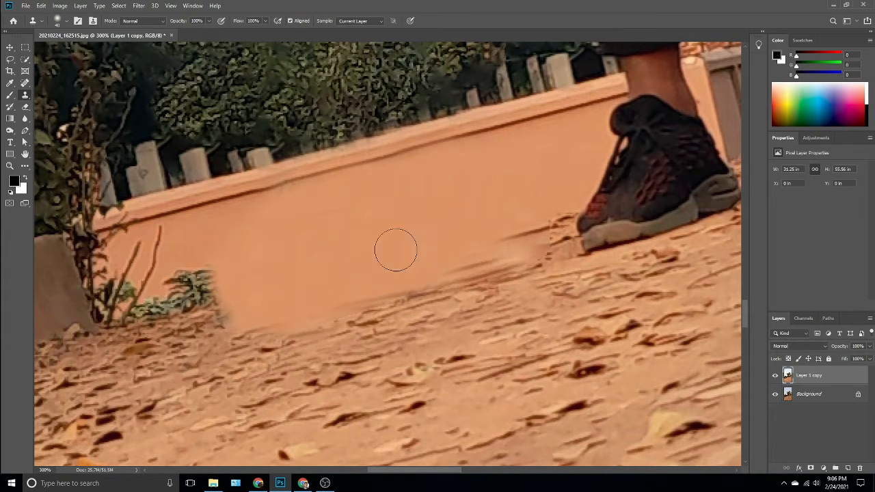
drag(292, 261, 456, 242)
drag(388, 232, 406, 283)
Clone leafy ground over the smeared base of the wall beside the small green plant
key(ctrl+minus)
key(ctrl+minus)
key(ctrl+minus)
key(ctrl+minus)
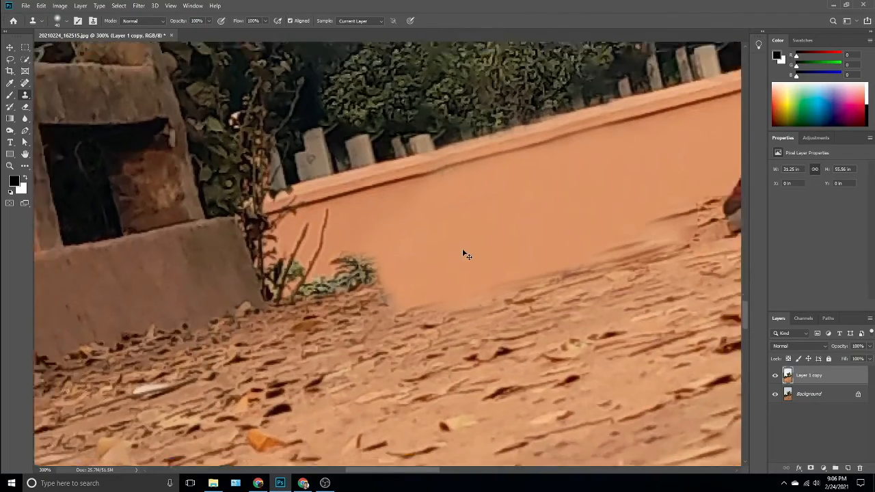
key(ctrl+plus)
key(ctrl+plus)
key(ctrl+plus)
key(ctrl+plus)
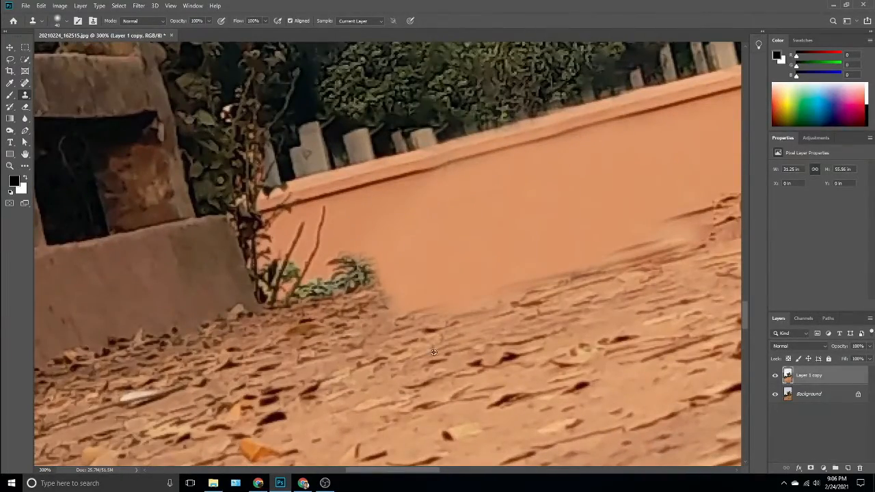
alt+click(458, 369)
mouse_move(456, 330)
mouse_down()
mouse_move(472, 309)
mouse_move(449, 287)
mouse_up()
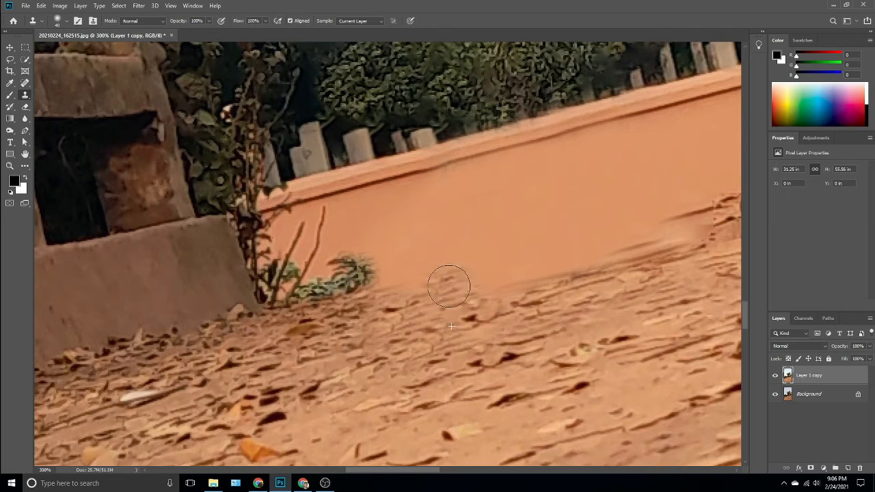
drag(473, 338, 330, 300)
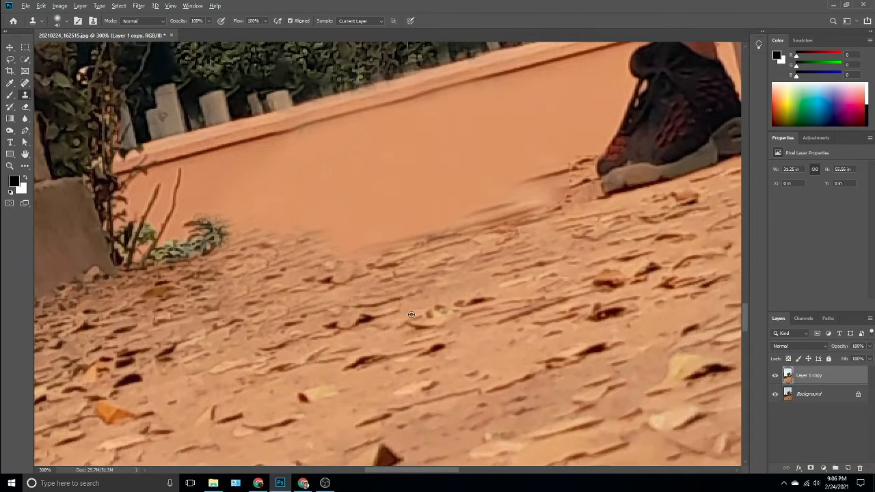
Clone ground texture along the rest of the wall's base up to the man's shoe
alt+click(396, 314)
mouse_move(352, 266)
mouse_down()
mouse_move(332, 232)
mouse_move(336, 247)
mouse_move(390, 215)
mouse_move(434, 241)
mouse_move(331, 263)
mouse_move(452, 272)
mouse_move(450, 205)
mouse_move(520, 202)
mouse_move(540, 186)
mouse_up()
drag(381, 314, 247, 391)
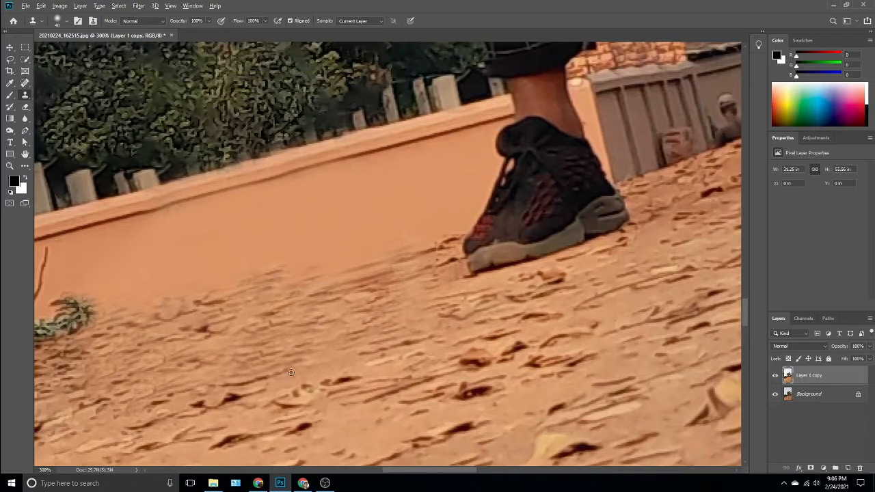
alt+click(344, 312)
mouse_move(372, 284)
mouse_down()
mouse_move(329, 280)
mouse_move(383, 271)
mouse_move(314, 303)
mouse_move(271, 293)
mouse_move(325, 314)
mouse_move(421, 290)
mouse_move(435, 249)
mouse_up()
Switch to the Move tool and review the retouched area within the whole photo
key(ctrl+0)
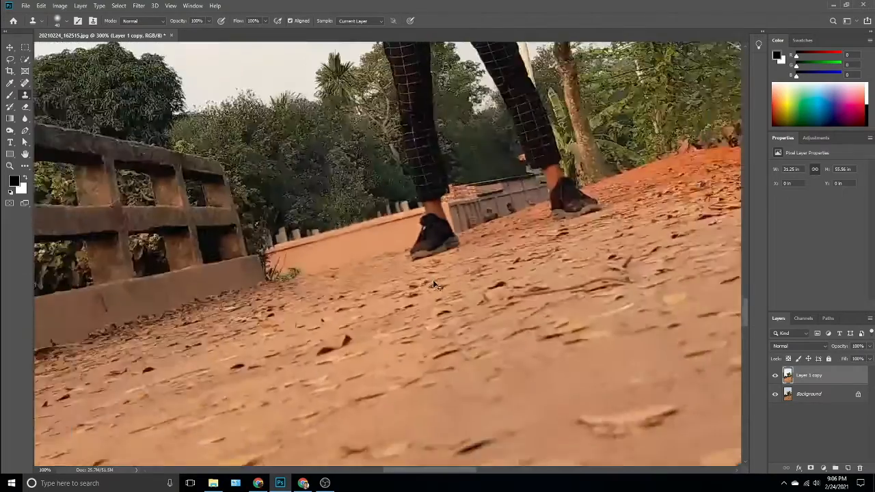
key(ctrl+minus)
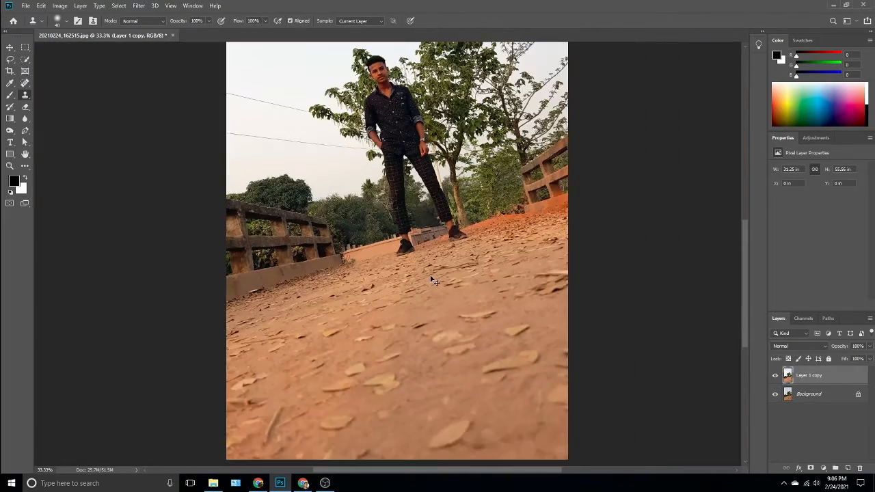
scroll(449, 332, up, 3)
key(ctrl+minus)
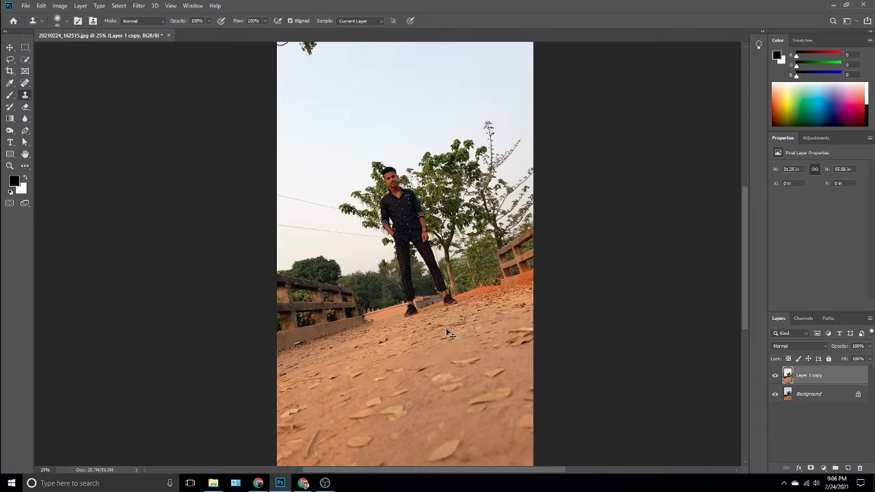
click(9, 48)
key(ctrl+minus)
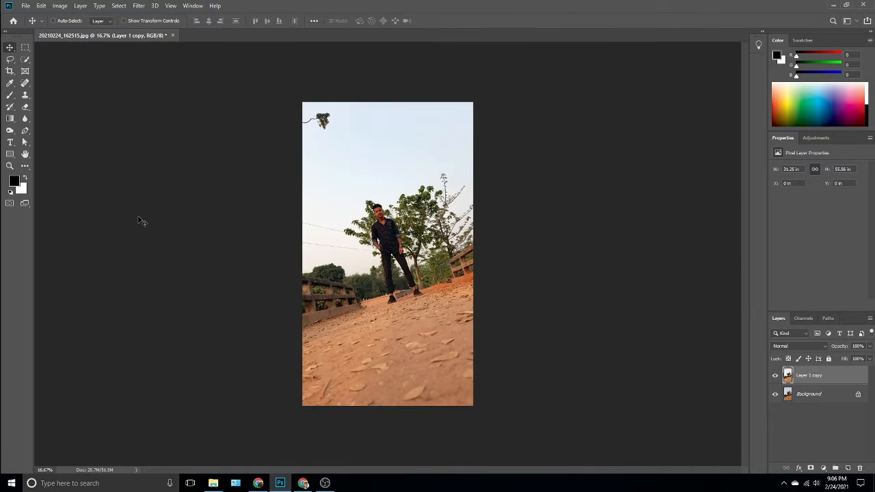
scroll(313, 369, up, 4)
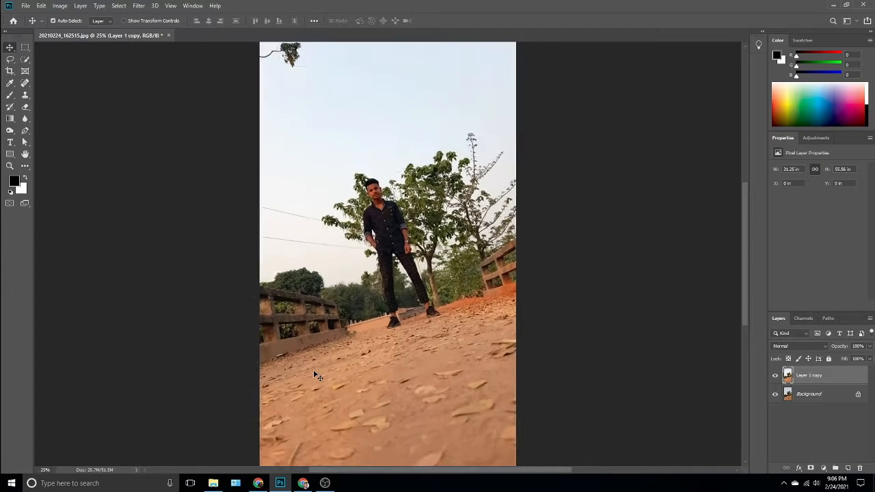
Duplicate the retouched layer and brighten the copy with Curves by raising the midtones and highlights
scroll(314, 369, down, 4)
key(ctrl+j)
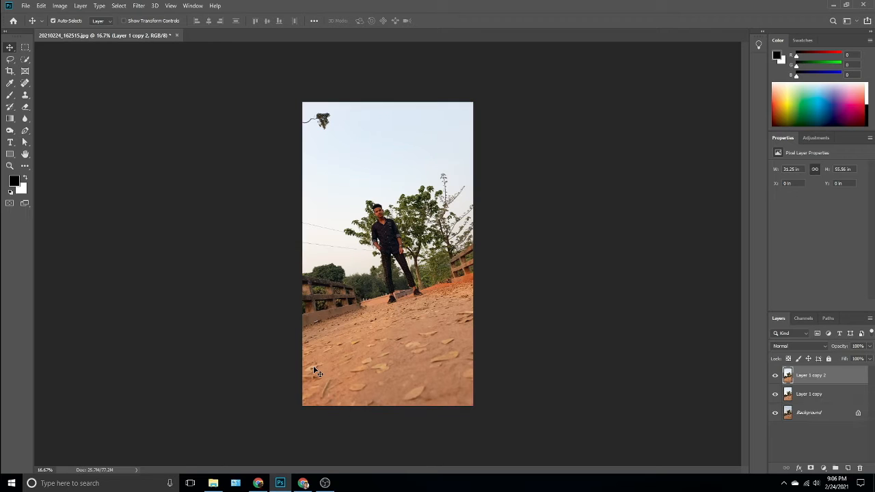
key(i)
key(ctrl+m)
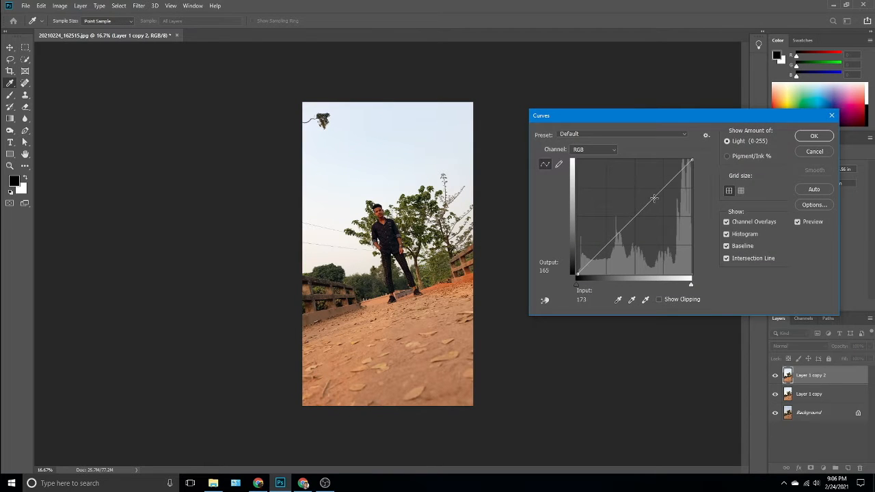
drag(654, 199, 672, 173)
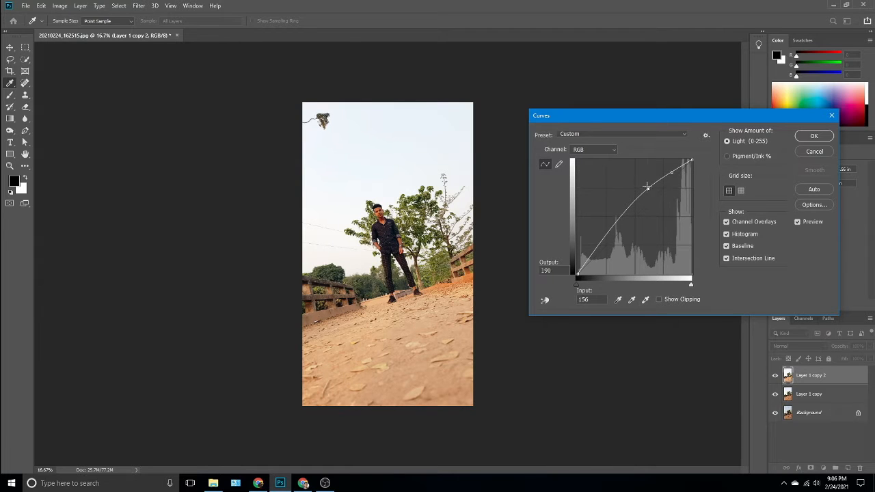
key(Up)
key(Up)
key(Up)
click(814, 137)
Apply Levels to the duplicated layer with a black input of 23 and a midtone value of 1.42
key(ctrl+l)
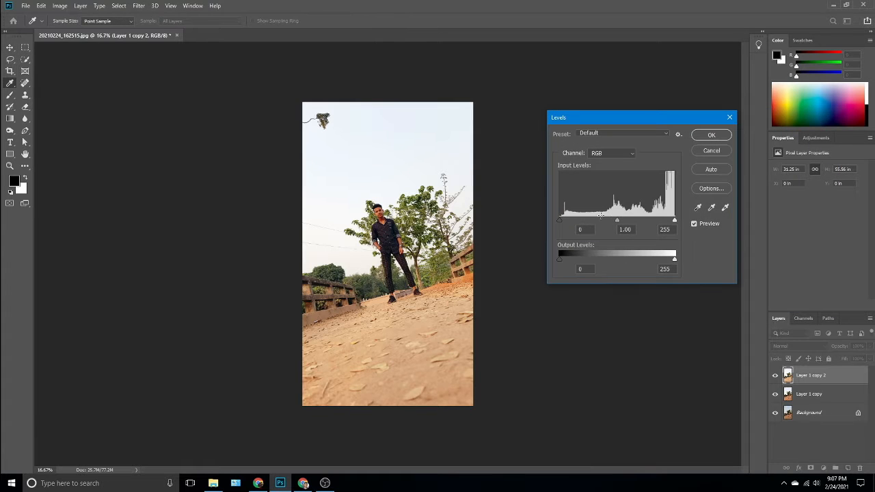
drag(616, 220, 610, 219)
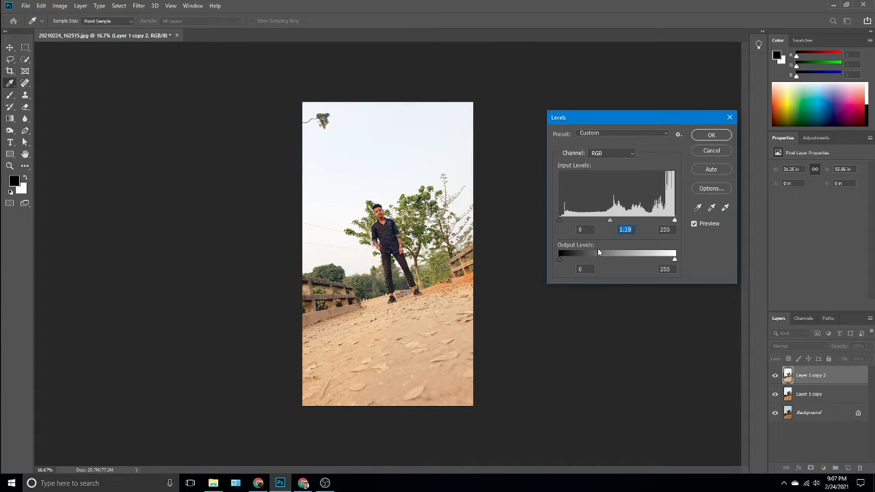
click(560, 258)
drag(675, 259, 661, 260)
key(ctrl+z)
drag(567, 223, 608, 220)
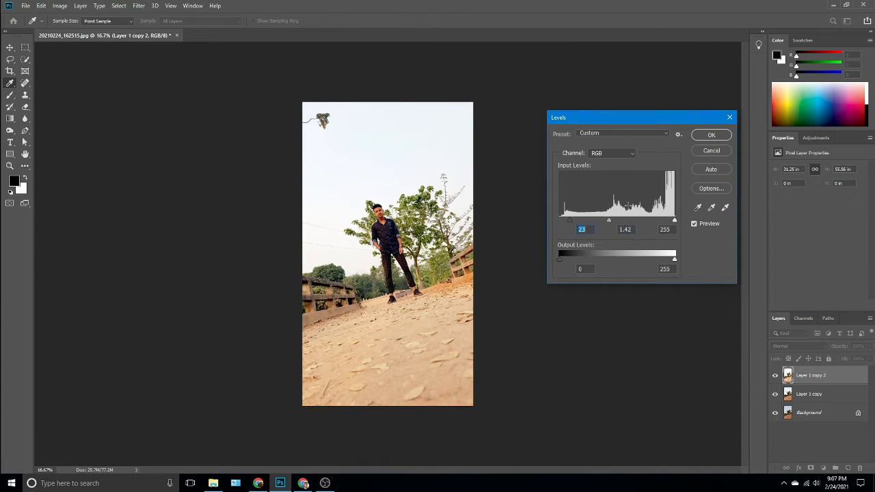
click(709, 136)
Switch to the Move tool and examine the brightened photo up close and as a whole
key(v)
key(ctrl+plus)
key(ctrl+plus)
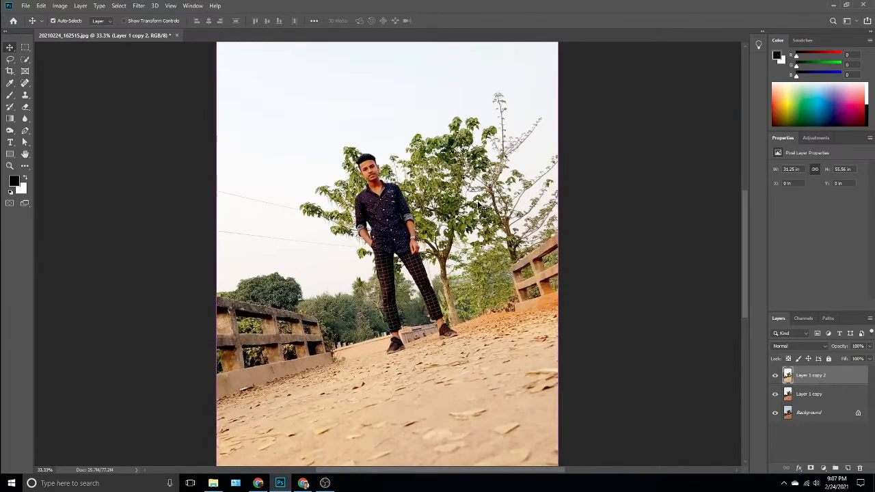
key(ctrl+minus)
key(ctrl+minus)
key(ctrl+plus)
key(ctrl+plus)
key(ctrl+minus)
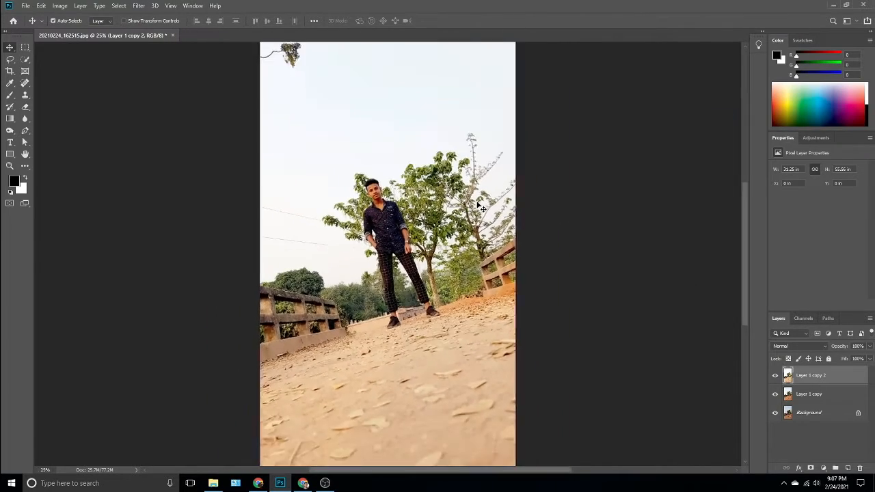
key(ctrl+minus)
Place the blue cloudy sky photo as an embedded image and enlarge it to cover the upper part of the portrait
click(26, 5)
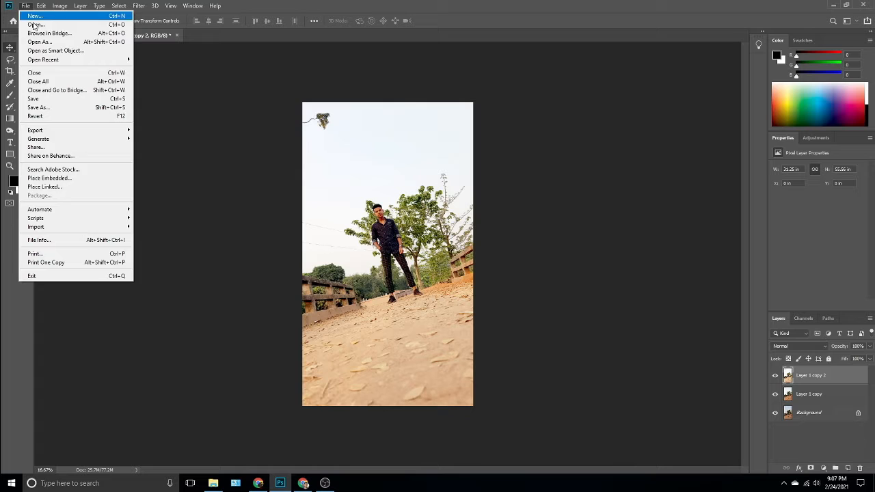
click(74, 178)
click(299, 190)
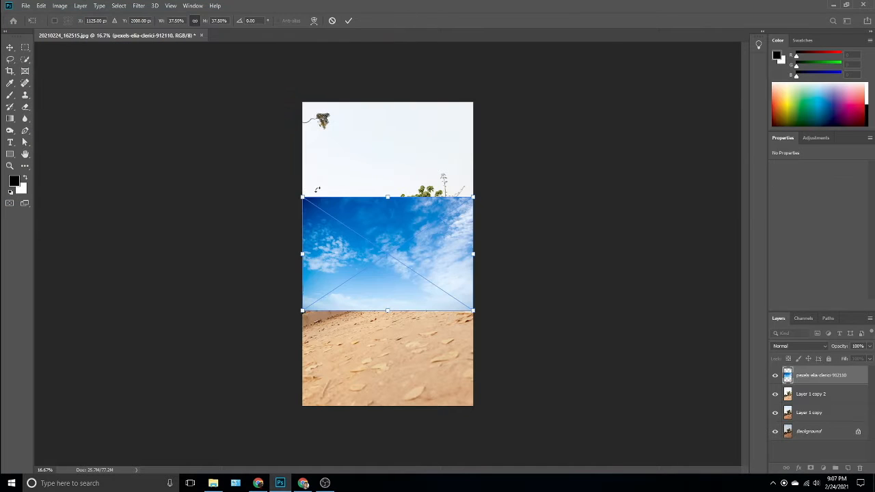
drag(390, 198, 413, 99)
drag(409, 142, 409, 111)
key(Return)
Set the placed sky layer's blend mode to Darken
click(800, 346)
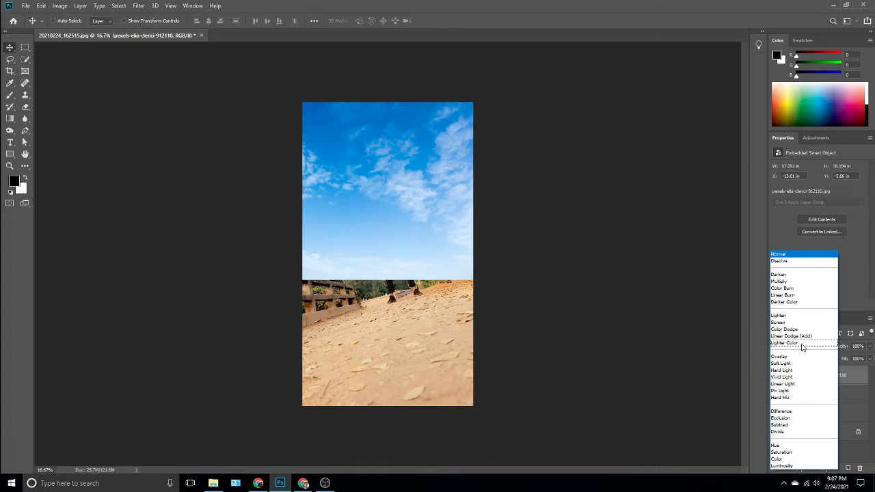
click(781, 276)
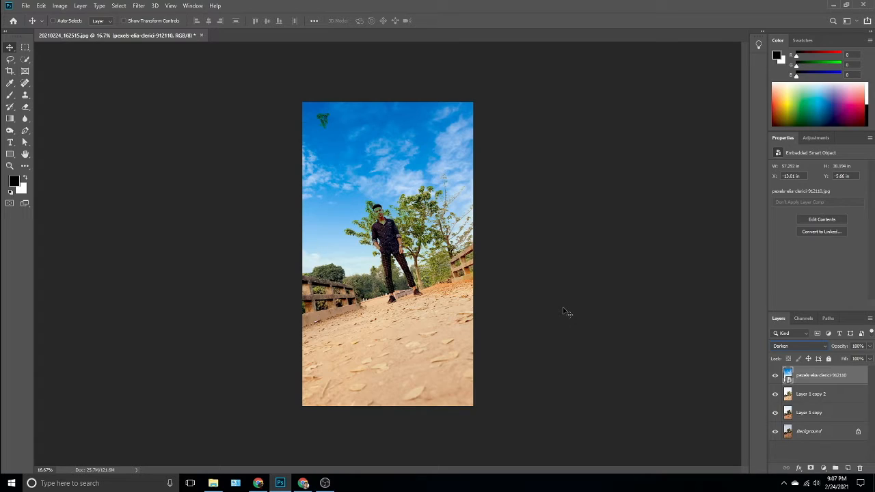
key(ctrl+plus)
key(ctrl+plus)
key(ctrl+plus)
drag(480, 247, 481, 298)
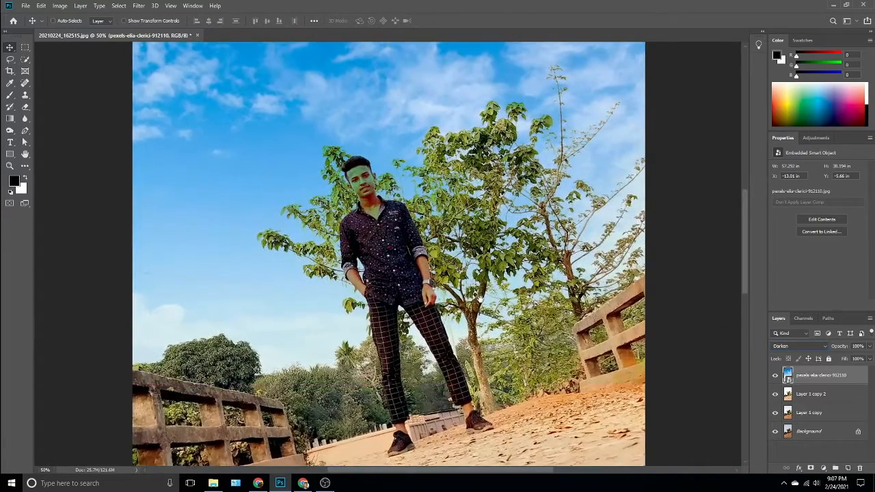
Add a layer mask to the sky layer and choose the Brush tool for painting on it
click(11, 95)
click(10, 47)
click(811, 468)
click(11, 95)
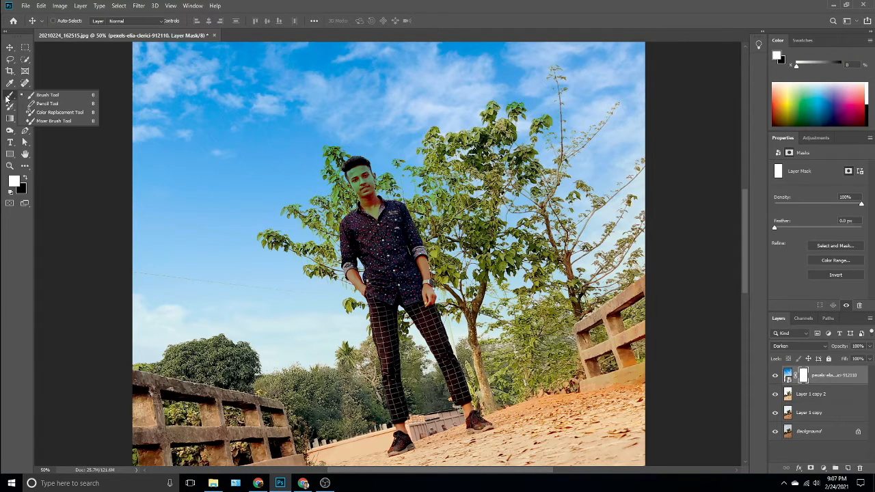
click(48, 95)
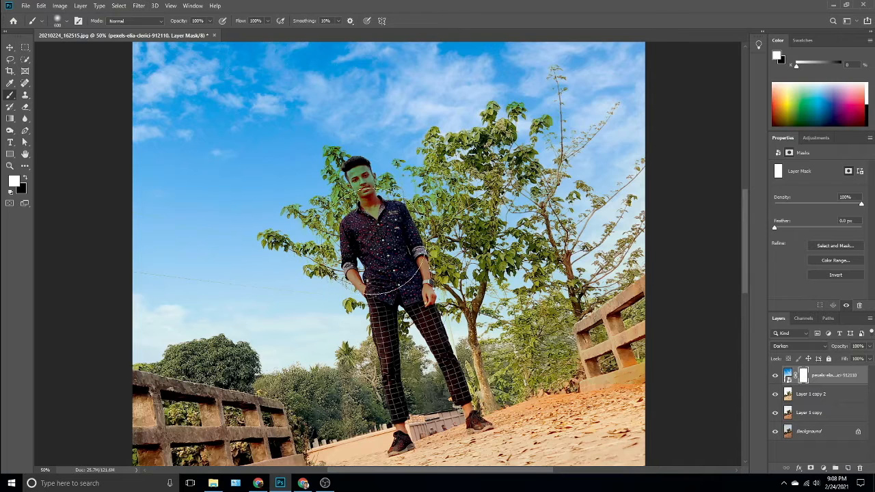
Paint black on the mask over the man and the large tree beside him to hide the sky tint
key(x)
mouse_move(372, 247)
mouse_down()
mouse_move(363, 206)
mouse_move(367, 213)
mouse_up()
drag(360, 219, 383, 272)
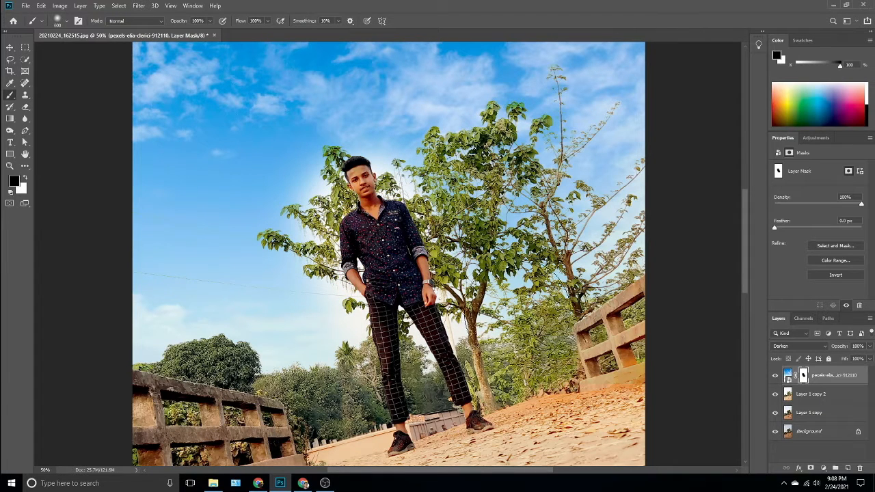
mouse_move(489, 274)
mouse_down()
mouse_move(519, 208)
mouse_move(500, 247)
mouse_move(478, 230)
mouse_up()
drag(550, 197, 567, 299)
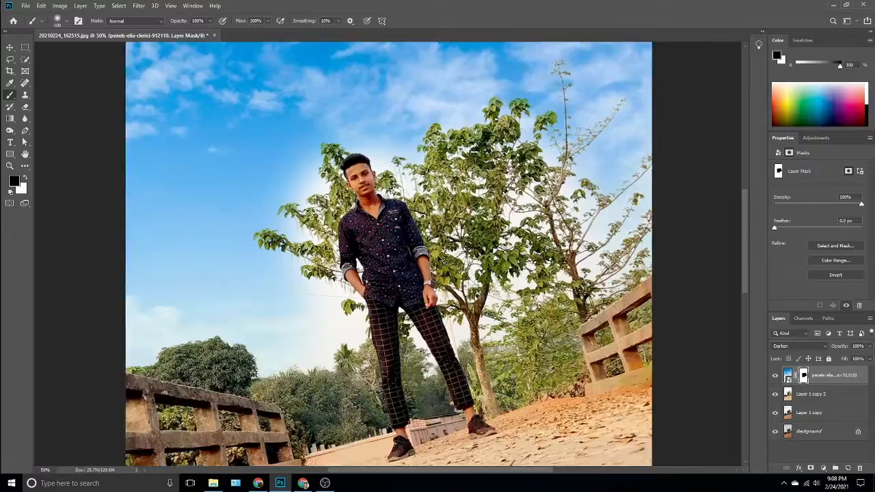
Shrink the brush and paint white on the mask to restore the sky between the man's head and the large tree
key(ctrl+plus)
key(ctrl+plus)
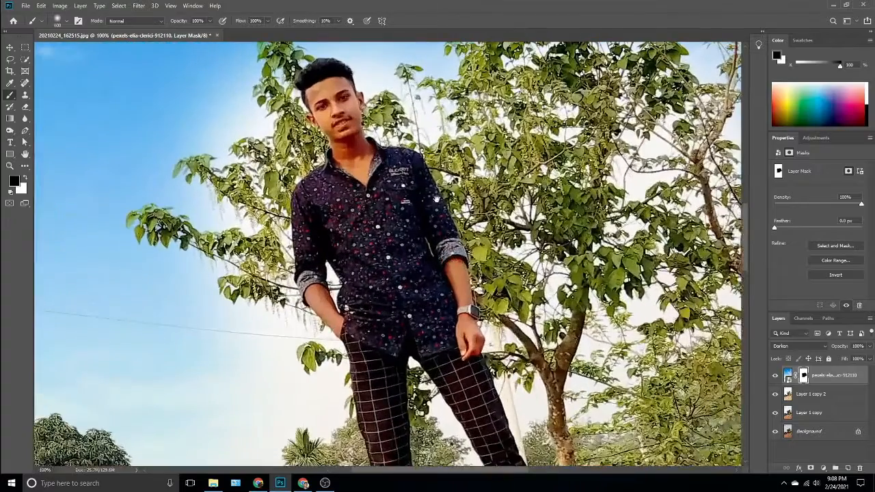
drag(443, 262, 383, 390)
key(bracketleft)
key(bracketleft)
key(bracketleft)
key(bracketleft)
key(bracketleft)
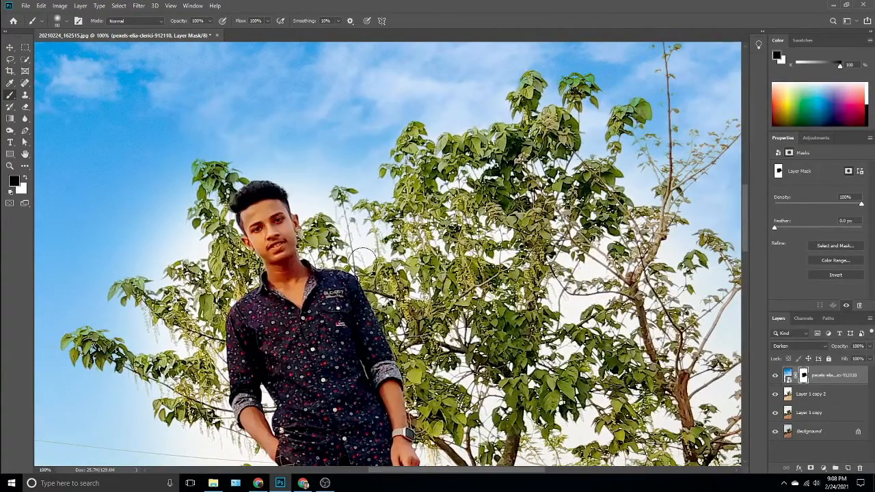
key(x)
mouse_move(322, 179)
mouse_down()
mouse_move(306, 193)
mouse_move(312, 198)
mouse_move(294, 167)
mouse_move(290, 175)
mouse_move(252, 164)
mouse_move(290, 173)
mouse_move(224, 106)
mouse_move(327, 160)
mouse_move(332, 174)
mouse_move(354, 169)
mouse_move(371, 186)
mouse_move(336, 86)
mouse_move(343, 115)
mouse_move(387, 108)
mouse_move(435, 130)
mouse_move(450, 115)
mouse_move(490, 111)
mouse_move(502, 71)
mouse_move(439, 85)
mouse_move(365, 205)
mouse_move(364, 249)
mouse_move(346, 213)
mouse_move(365, 254)
mouse_move(333, 205)
mouse_move(372, 252)
mouse_up()
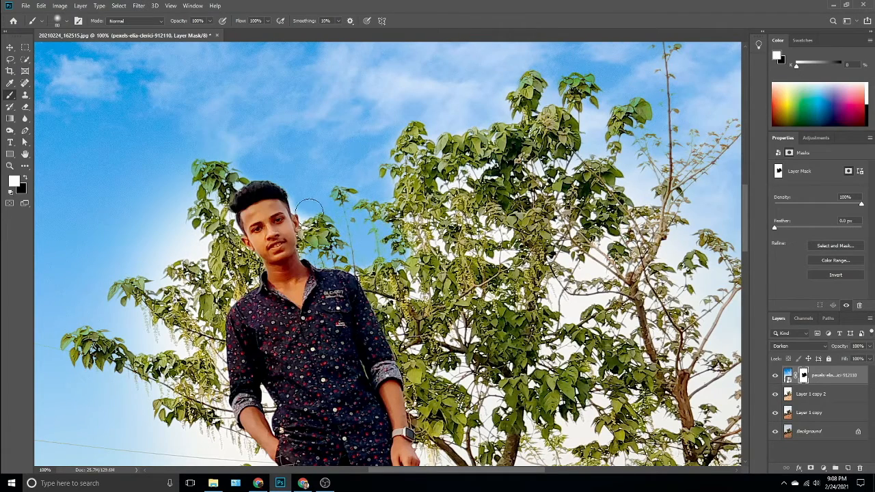
Restore the sky around the leaves beside the man's head and shoulder, then touch up his face with black
drag(288, 245, 512, 262)
mouse_move(342, 145)
mouse_down()
mouse_move(368, 254)
mouse_move(387, 249)
mouse_move(409, 208)
mouse_move(401, 243)
mouse_move(419, 264)
mouse_move(416, 254)
mouse_move(345, 284)
mouse_move(313, 220)
mouse_move(347, 336)
mouse_move(429, 373)
mouse_move(396, 287)
mouse_up()
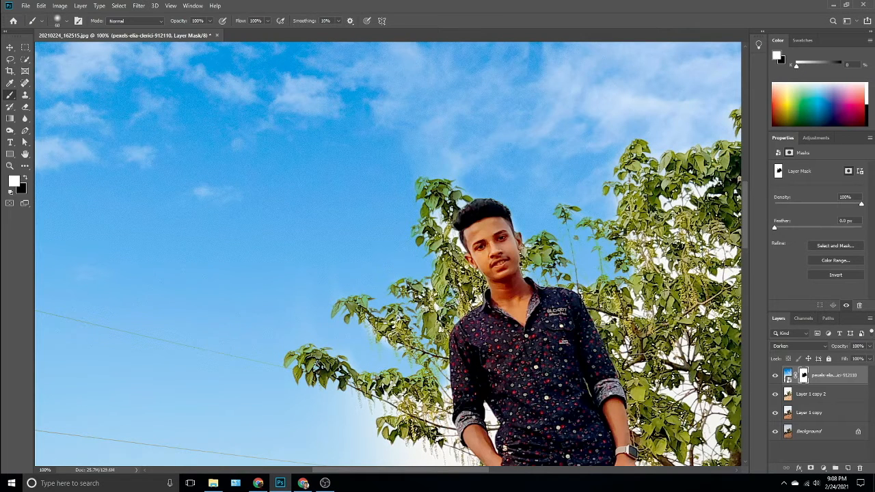
drag(441, 233, 454, 243)
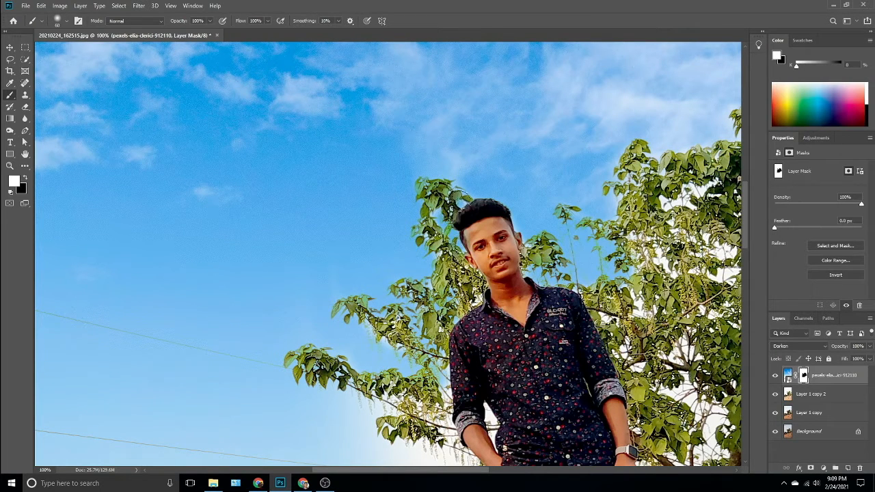
key(x)
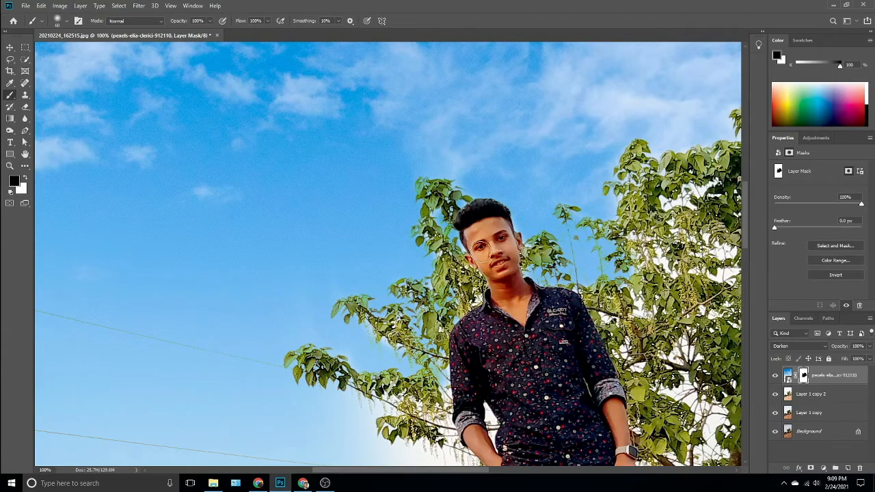
drag(541, 279, 474, 146)
key(x)
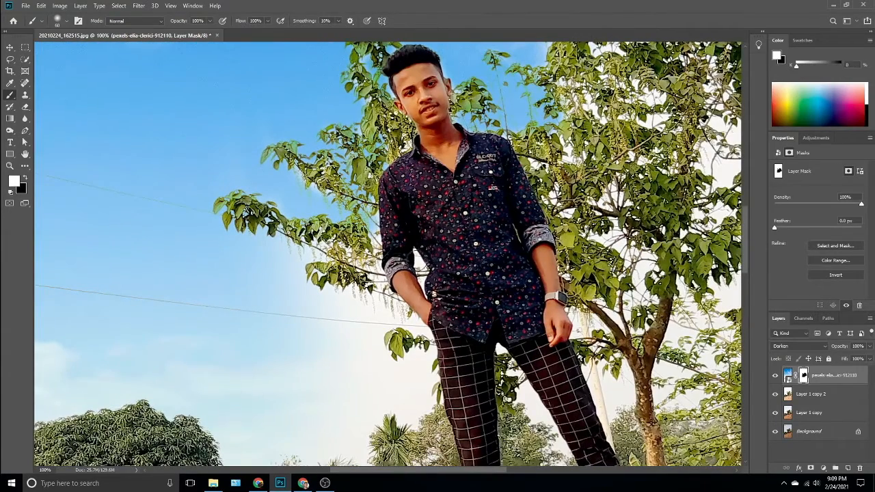
Paint the sky back beside the man's waist and legs and above the distant trees
mouse_move(378, 294)
mouse_down()
mouse_move(355, 299)
mouse_move(266, 236)
mouse_move(323, 195)
mouse_move(324, 211)
mouse_move(404, 320)
mouse_move(313, 305)
mouse_move(297, 274)
mouse_move(380, 392)
mouse_move(347, 331)
mouse_move(408, 398)
mouse_move(383, 387)
mouse_move(318, 309)
mouse_move(306, 350)
mouse_up()
scroll(305, 350, down, 5)
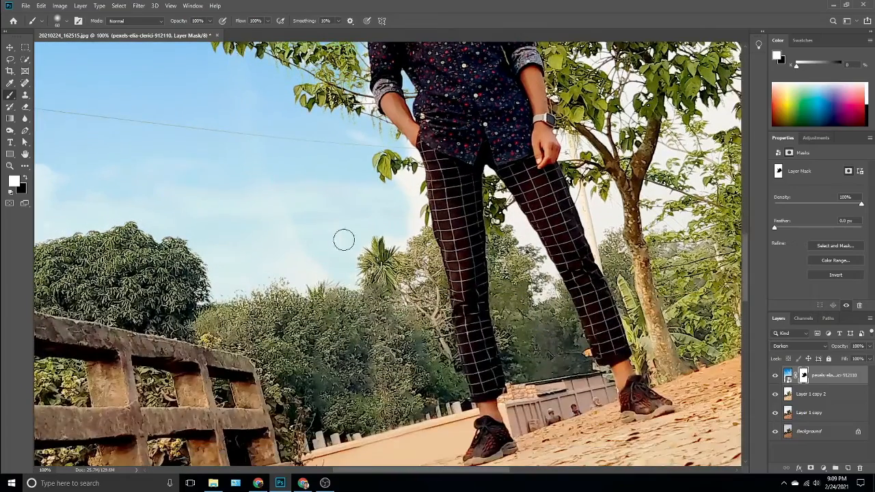
mouse_move(390, 224)
mouse_down()
mouse_move(402, 178)
mouse_move(415, 204)
mouse_move(406, 289)
mouse_up()
drag(521, 227, 502, 176)
drag(554, 284, 494, 339)
drag(455, 279, 423, 315)
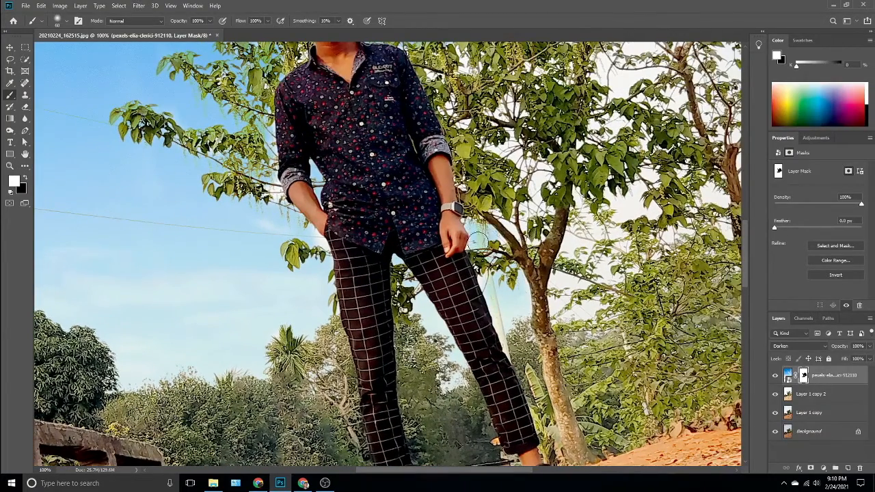
Restore the sky in the gaps between the man's hand, the large tree's trunk and its lower branches
drag(483, 240, 481, 289)
mouse_move(535, 251)
mouse_down()
mouse_move(486, 192)
mouse_move(512, 156)
mouse_up()
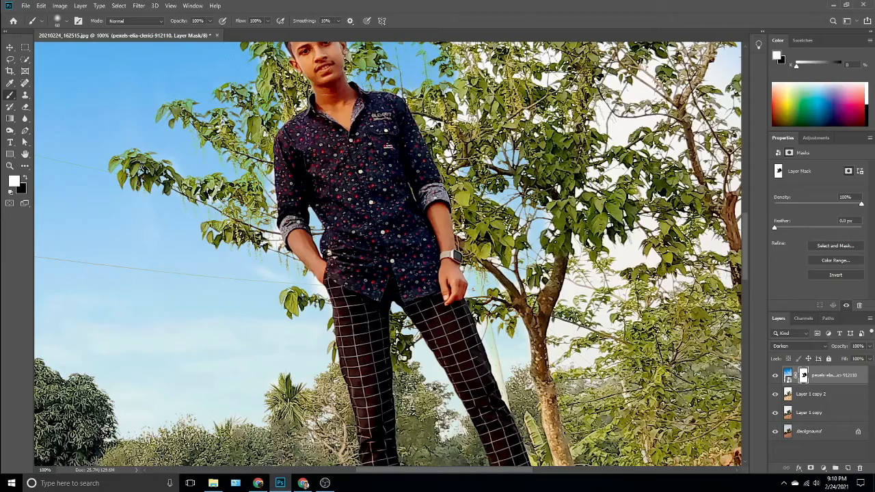
drag(465, 110, 488, 141)
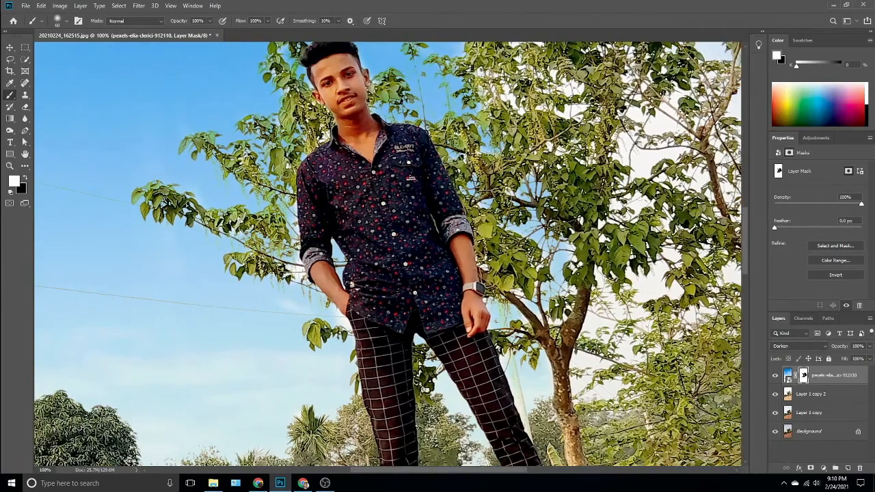
drag(565, 147, 551, 210)
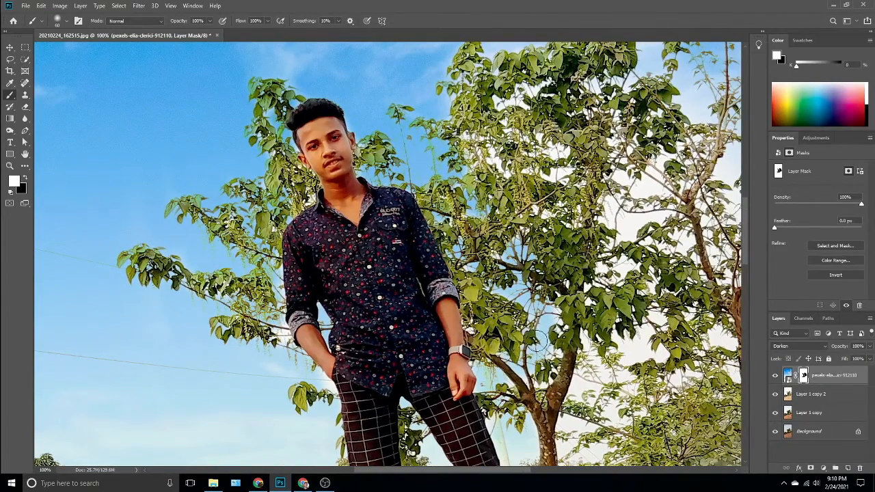
drag(618, 413, 602, 255)
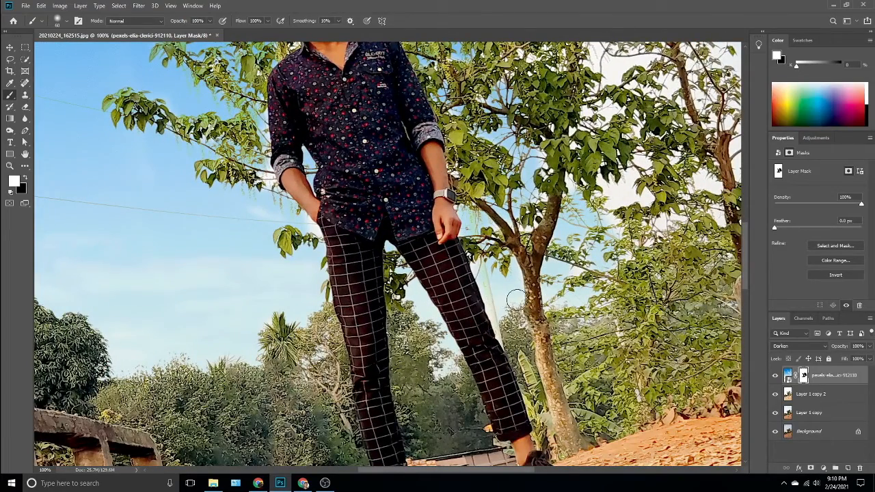
scroll(520, 295, up, 2)
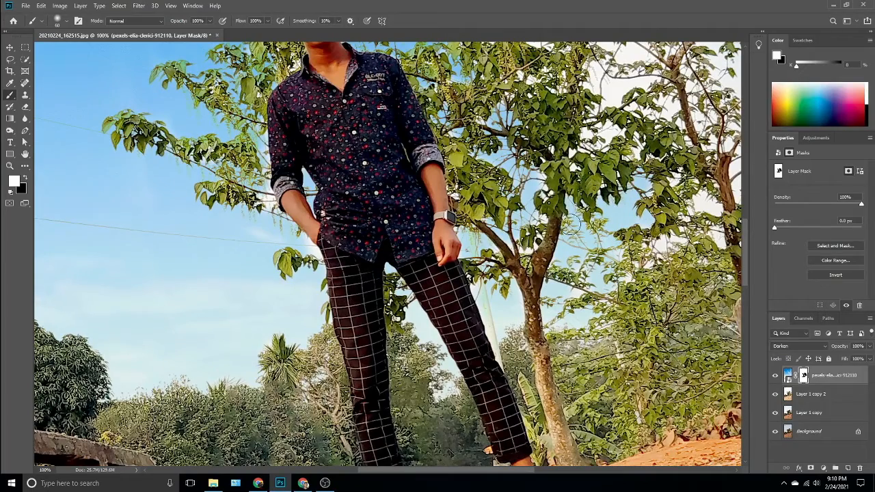
scroll(543, 182, up, 5)
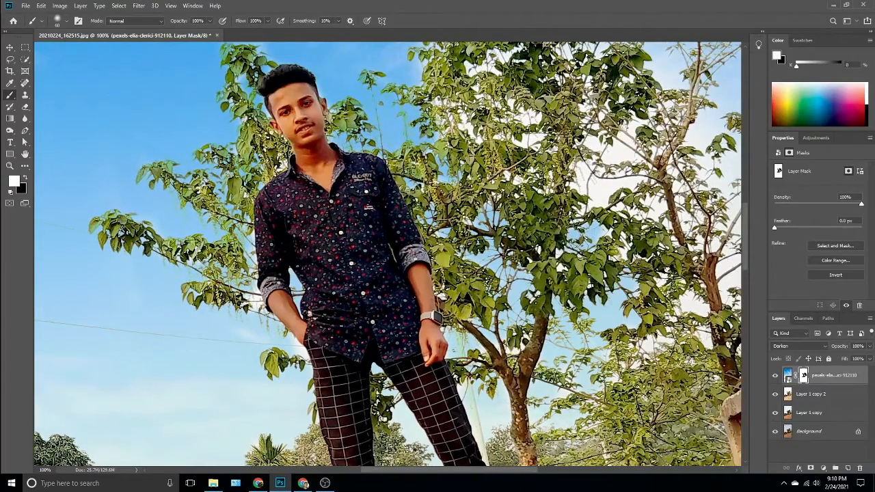
scroll(594, 204, up, 2)
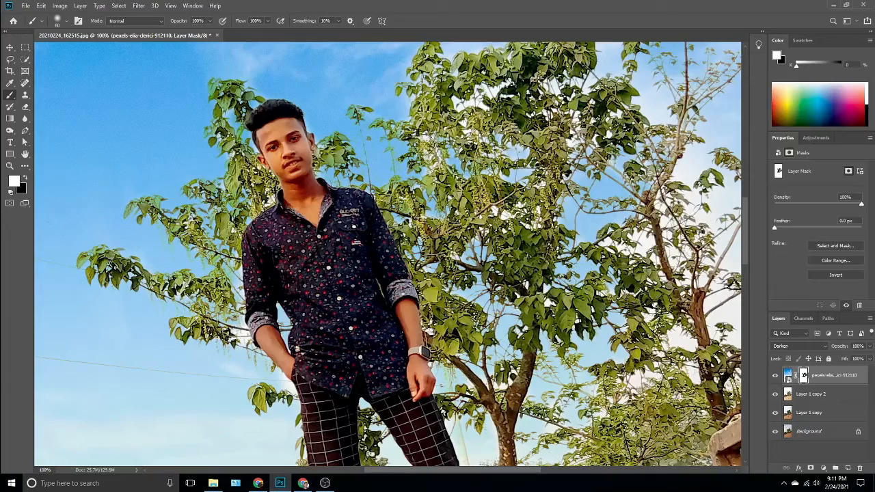
Paint the sky back in the remaining gaps between the branches of the bare tree above the railing
drag(507, 92, 458, 146)
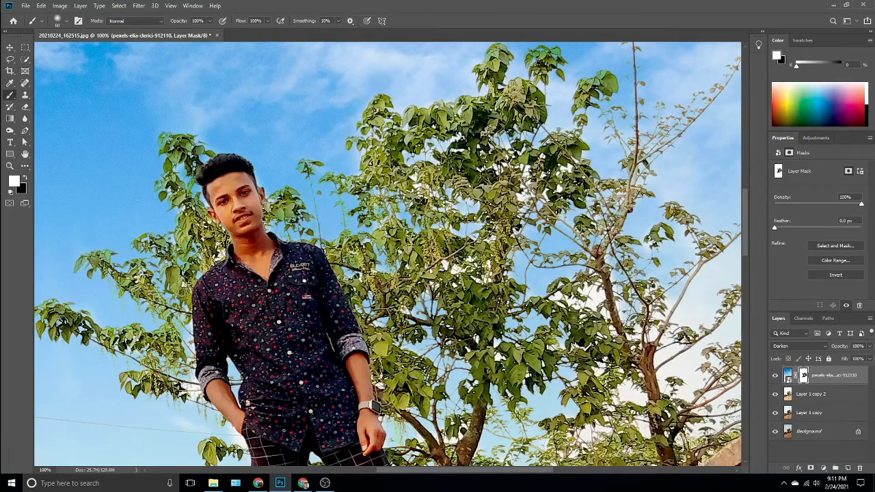
drag(633, 314, 542, 165)
drag(487, 153, 383, 208)
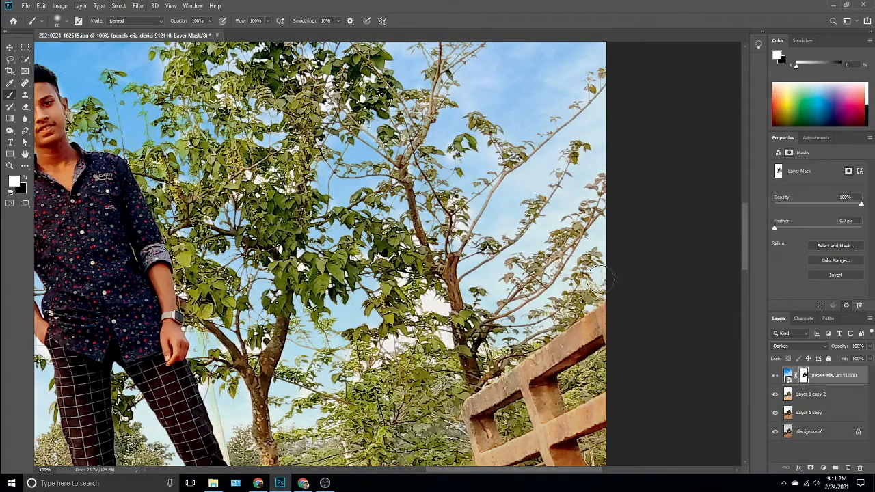
drag(459, 208, 450, 200)
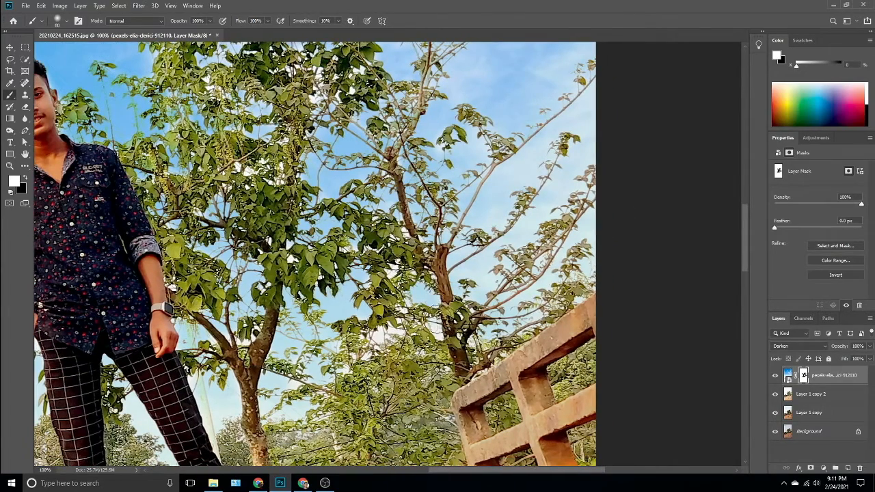
drag(280, 184, 479, 248)
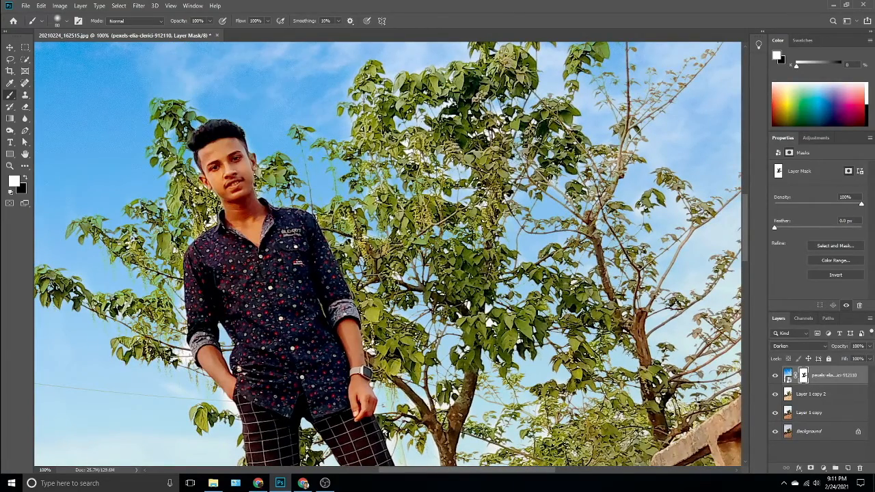
drag(281, 347, 394, 171)
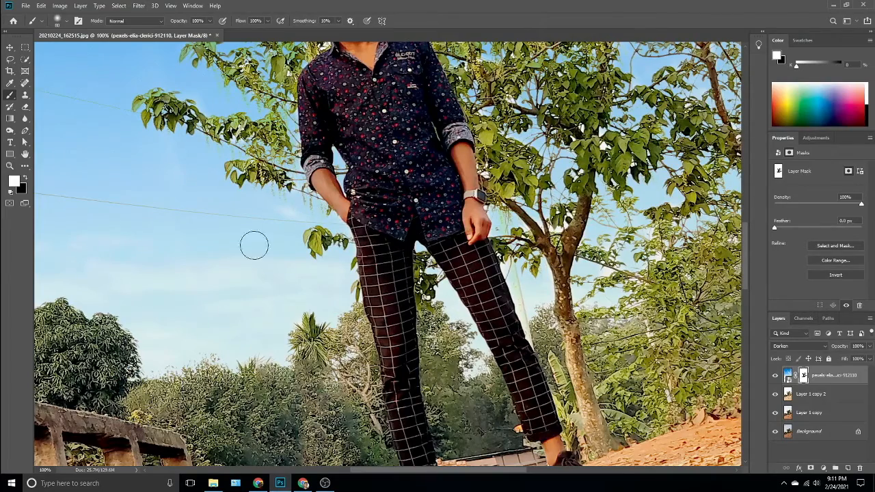
drag(372, 61, 434, 260)
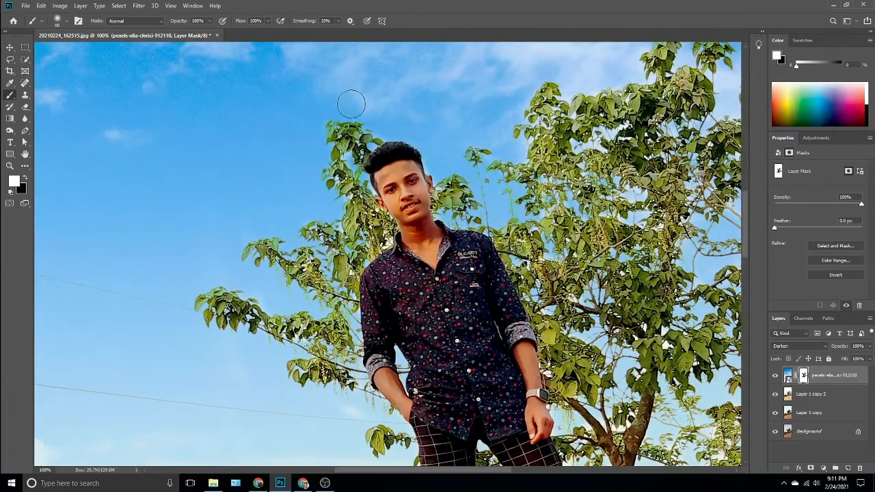
Set the sky layer's opacity to 78% and its fill to 96%
key(ctrl+minus)
key(ctrl+minus)
key(ctrl+minus)
key(ctrl+minus)
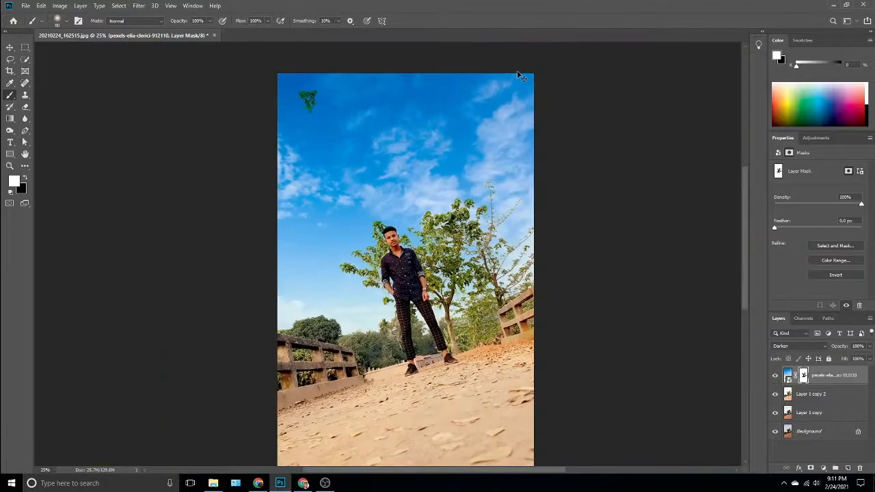
click(870, 347)
mouse_move(868, 359)
mouse_down()
mouse_move(850, 360)
mouse_move(869, 360)
mouse_move(861, 361)
mouse_up()
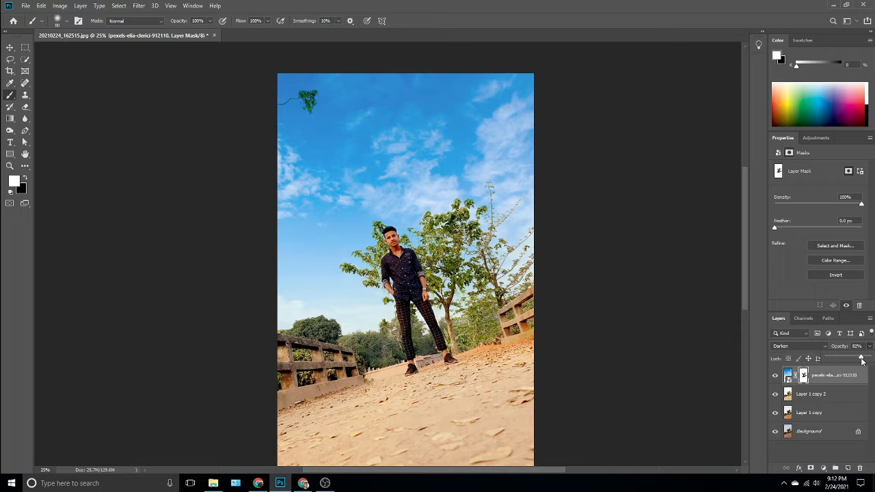
click(870, 359)
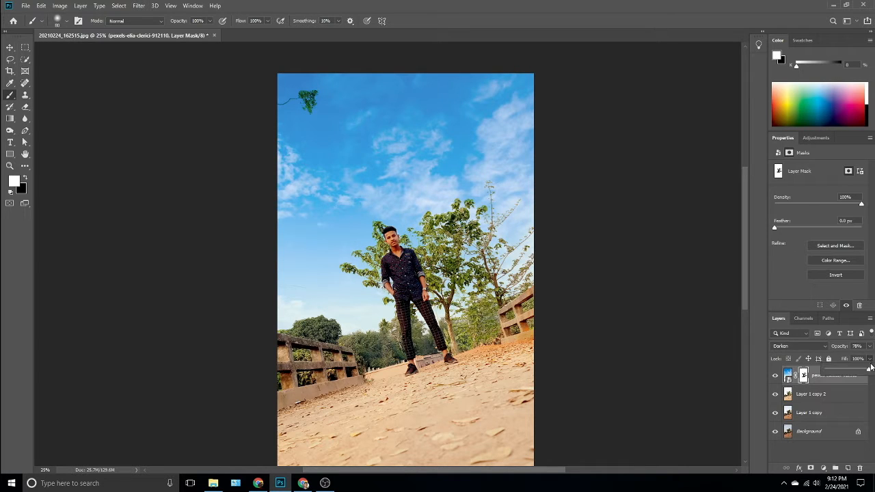
drag(863, 372, 869, 374)
click(762, 355)
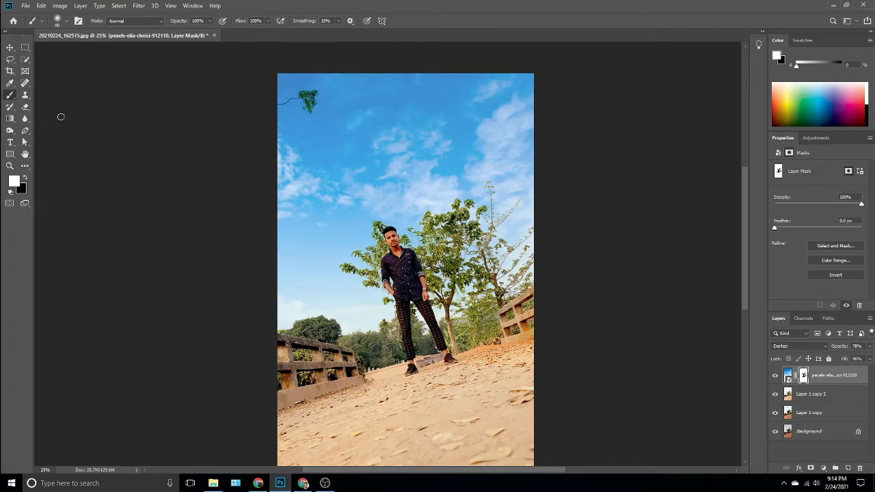
Examine the mask edges around the man's head, shirt and legs at 200% with a black brush ready
click(11, 48)
key(ctrl+plus)
key(ctrl+plus)
key(ctrl+plus)
key(ctrl+plus)
key(ctrl+plus)
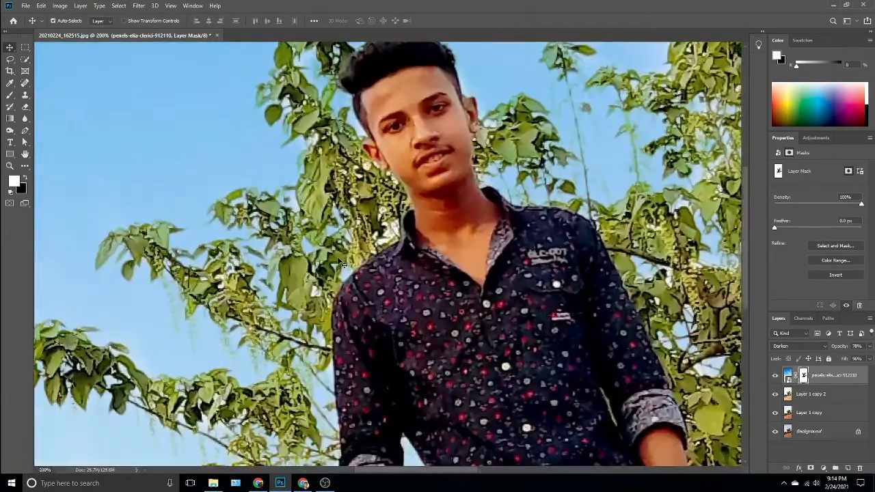
drag(437, 272, 333, 327)
right_click(11, 95)
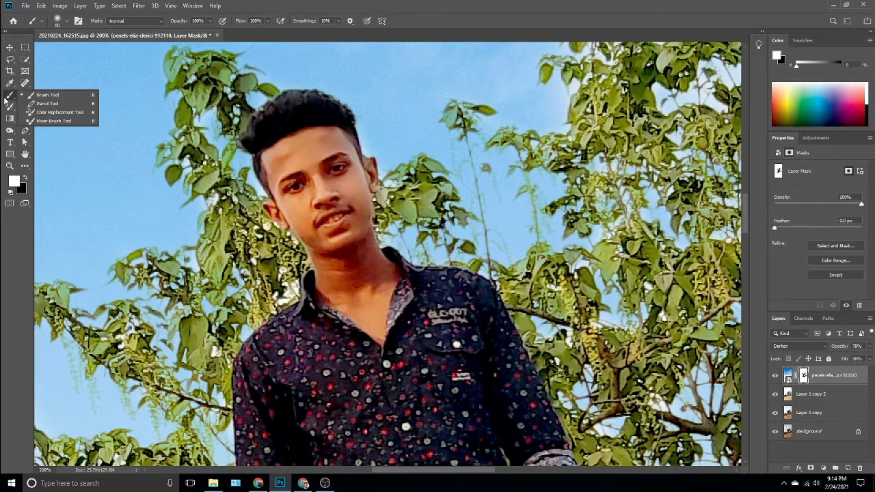
click(55, 96)
key(x)
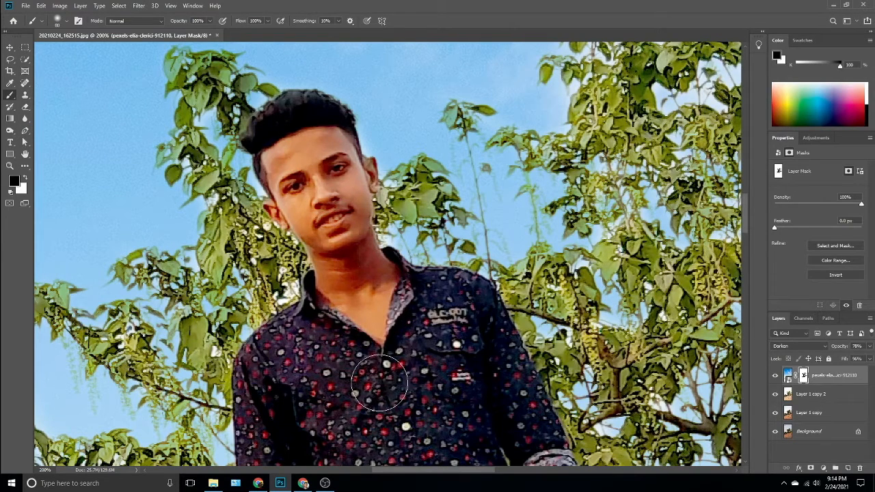
scroll(373, 342, down, 5)
scroll(369, 335, down, 6)
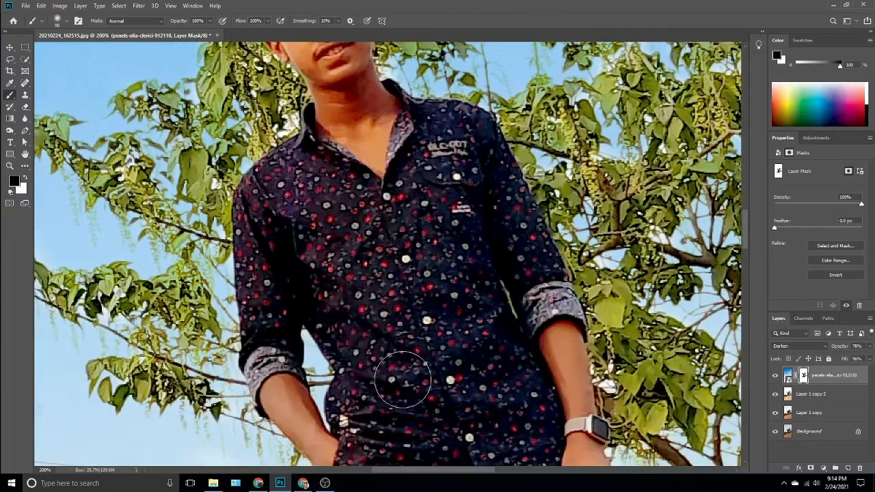
drag(498, 333, 325, 89)
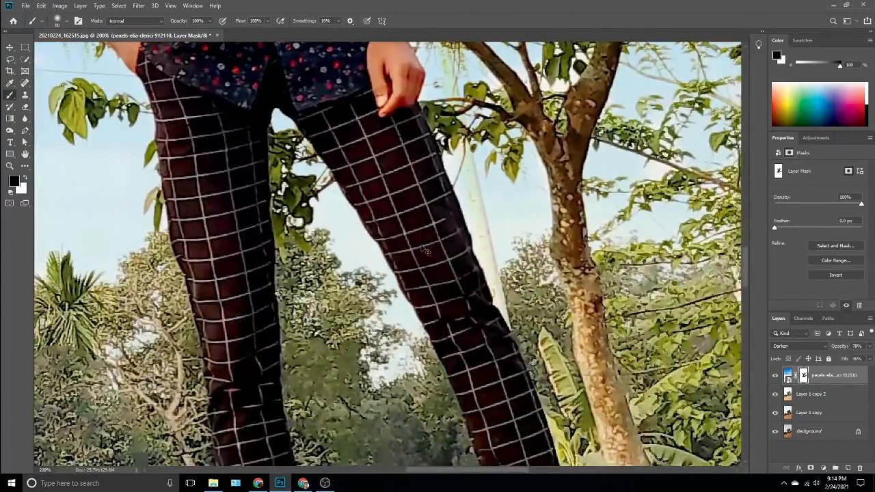
key(ctrl+minus)
key(ctrl+minus)
key(ctrl+minus)
key(ctrl+minus)
scroll(363, 253, up, 1)
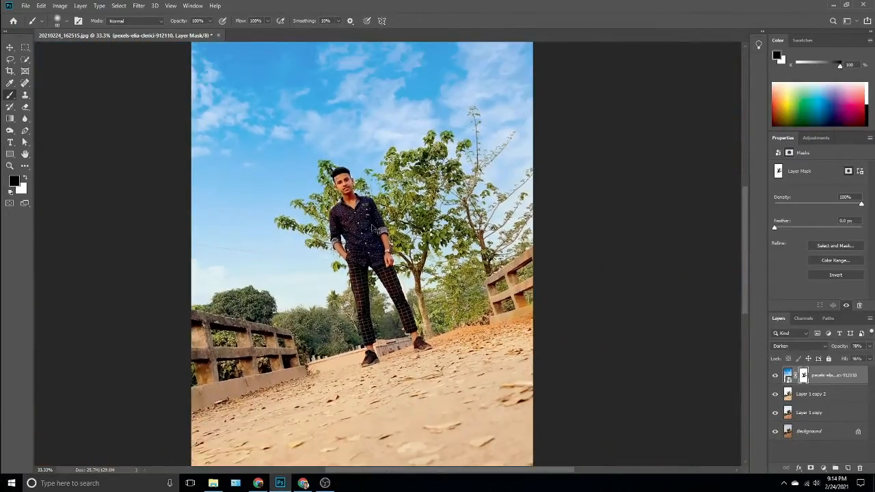
key(ctrl+minus)
key(v)
key(ctrl+minus)
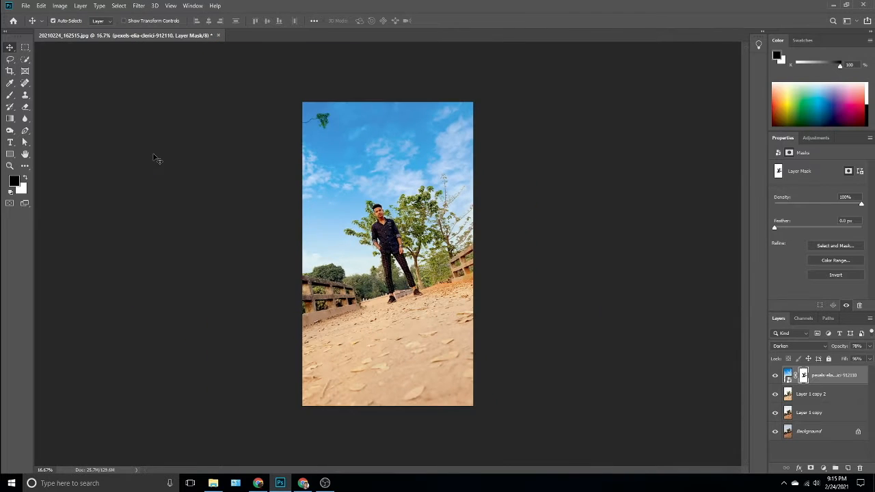
Stamp all visible layers into a new layer above the sky layer and convert it to a smart object
key(ctrl+0)
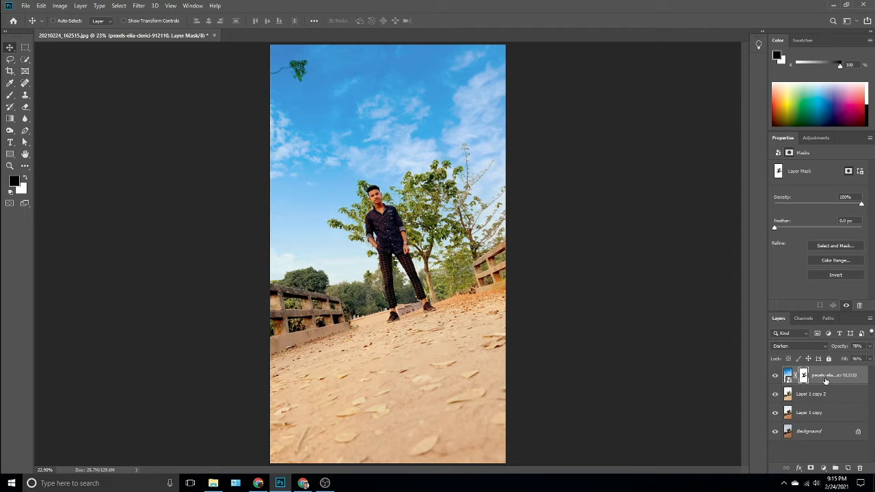
click(826, 380)
right_click(817, 379)
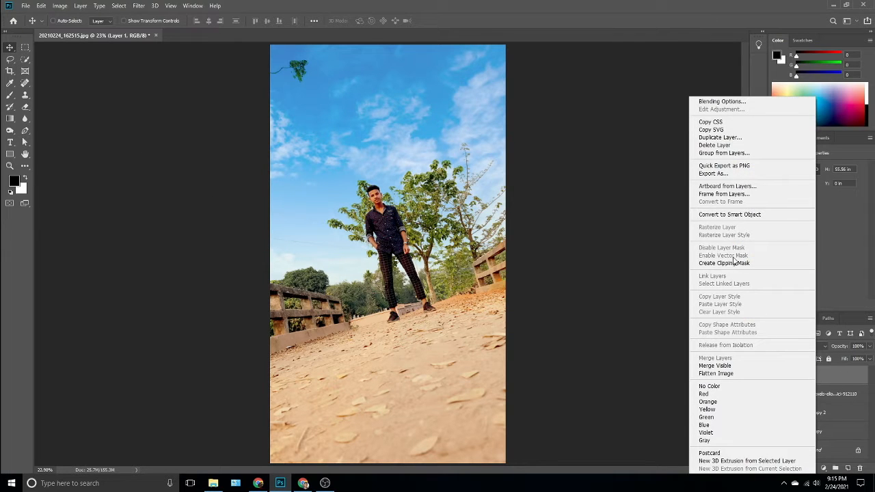
click(735, 214)
Open the Camera Raw filter on the merged smart object and keep the Color profile
click(139, 5)
click(156, 61)
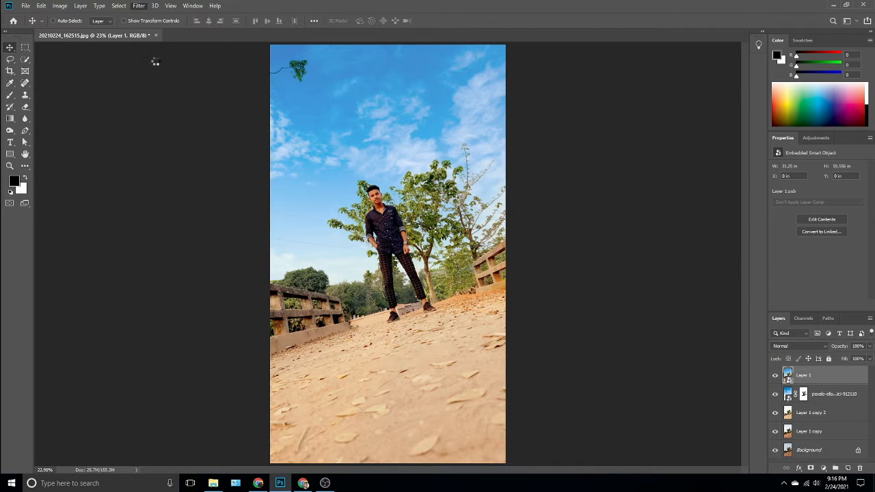
click(666, 141)
click(658, 142)
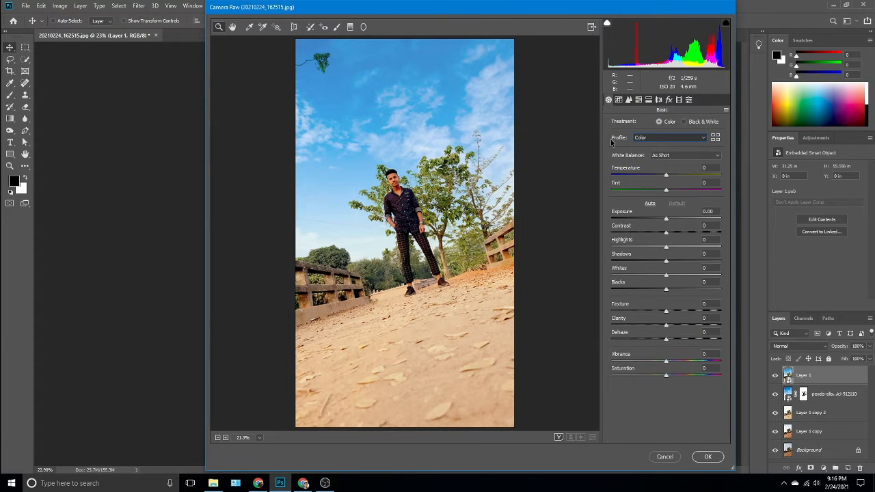
Try the Auto white balance and set it back to As Shot
click(659, 157)
click(666, 171)
click(663, 155)
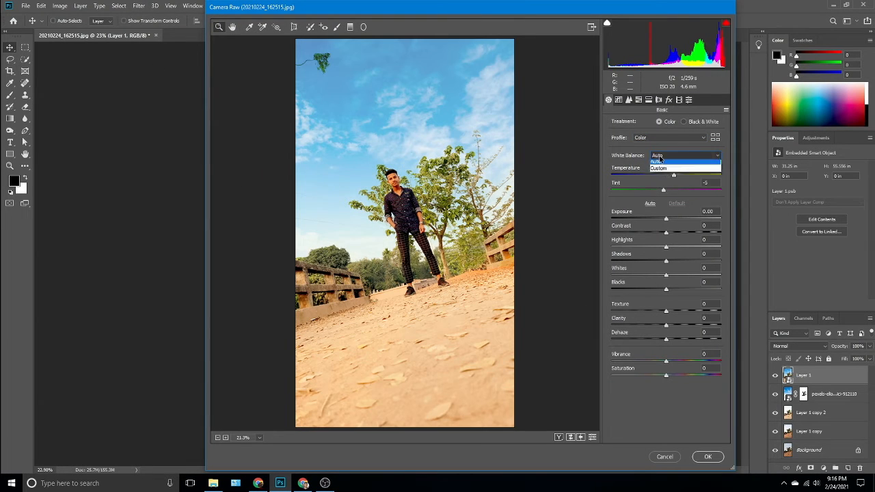
click(664, 166)
Set the contrast to +20 and luminance noise reduction to 15, resetting the other tone sliders tried to 0
drag(667, 221, 675, 264)
double_click(665, 220)
double_click(670, 248)
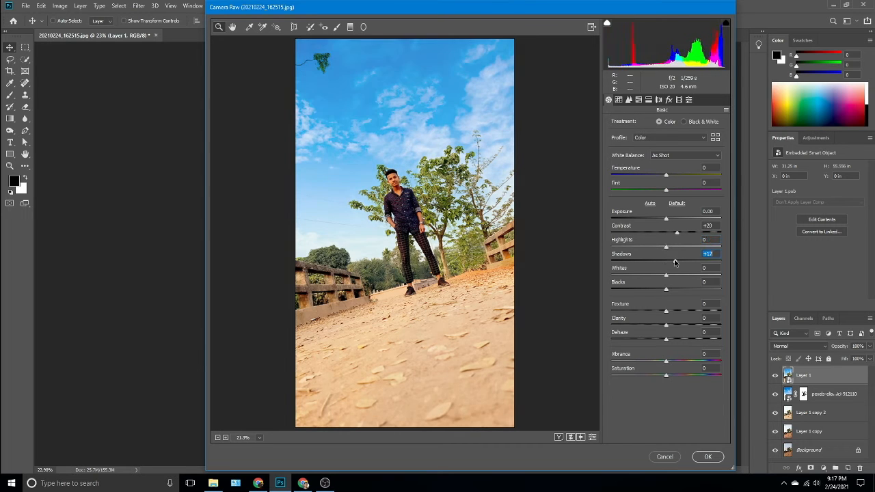
double_click(676, 263)
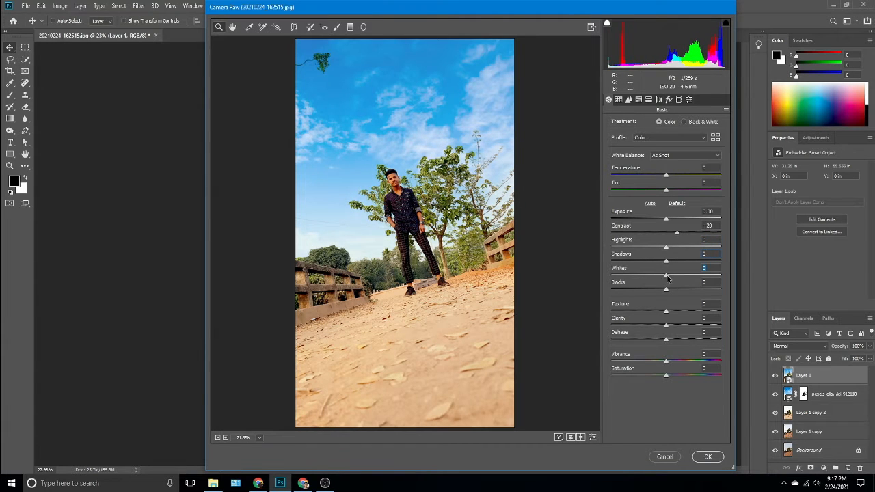
drag(667, 289, 677, 311)
double_click(662, 291)
click(629, 100)
drag(616, 214, 630, 220)
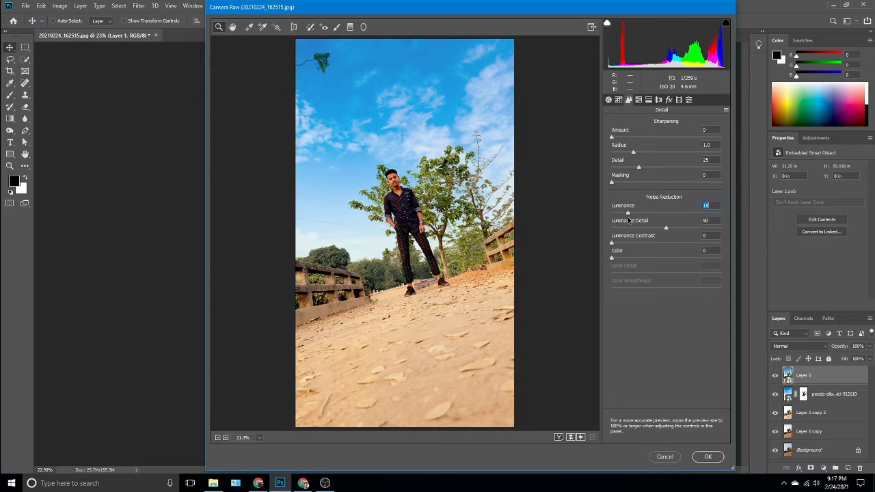
Shift the HSL hue of the yellows to +48 and the greens to +55
click(639, 100)
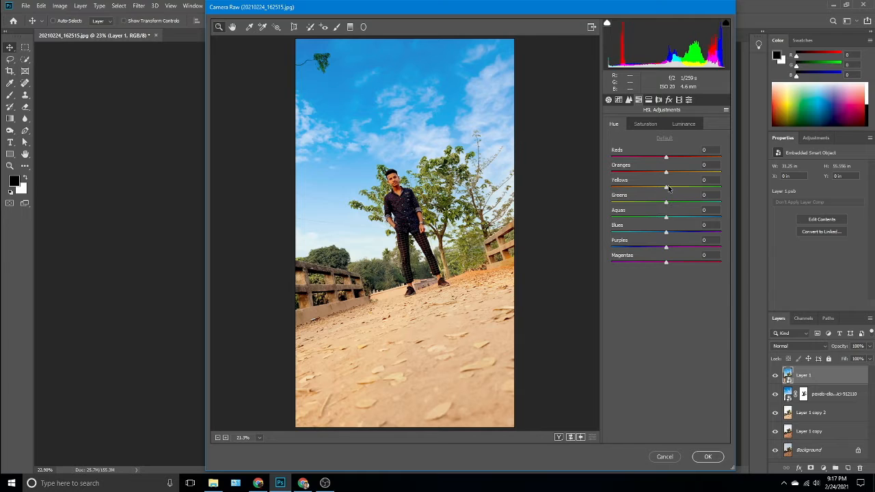
drag(667, 189, 688, 195)
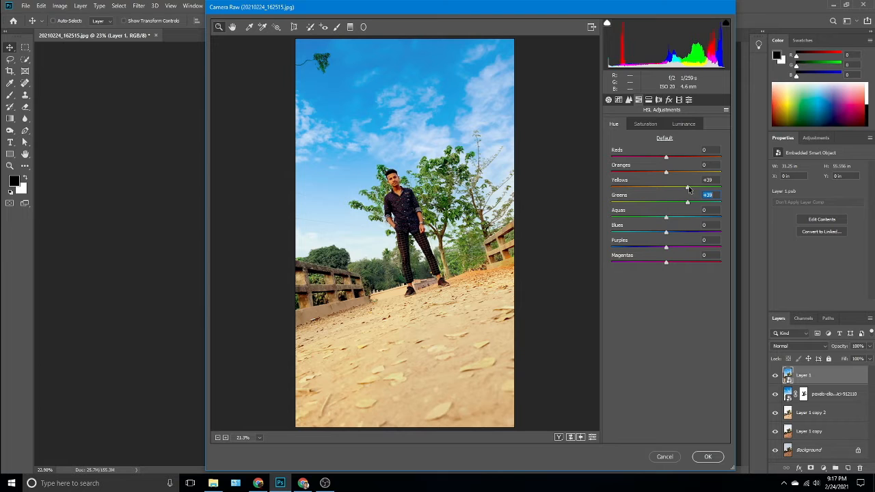
drag(690, 189, 694, 194)
Raise the HSL saturation of the yellows to +33 and the greens to +28
click(641, 123)
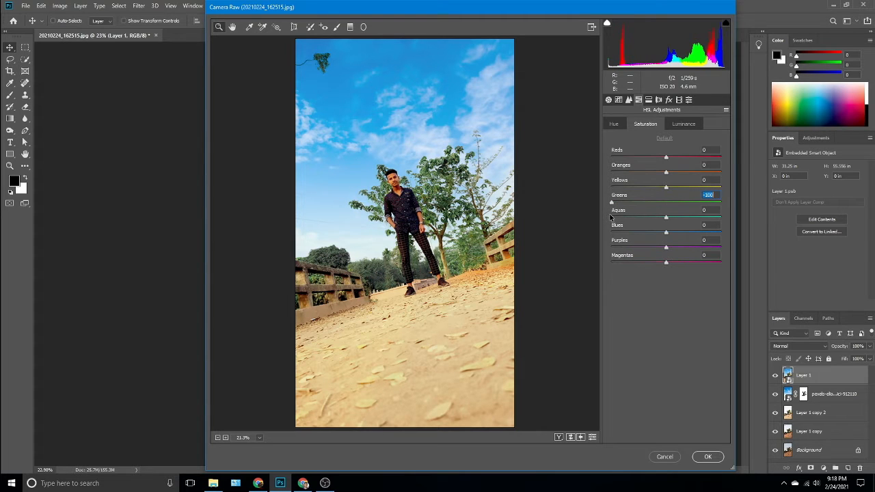
drag(611, 216, 681, 233)
drag(667, 187, 685, 203)
Set luminance to +8 for yellows, +16 for greens, +13 for aquas and -22 for blues, and saturation to -20 for aquas and +22 for blues
click(679, 125)
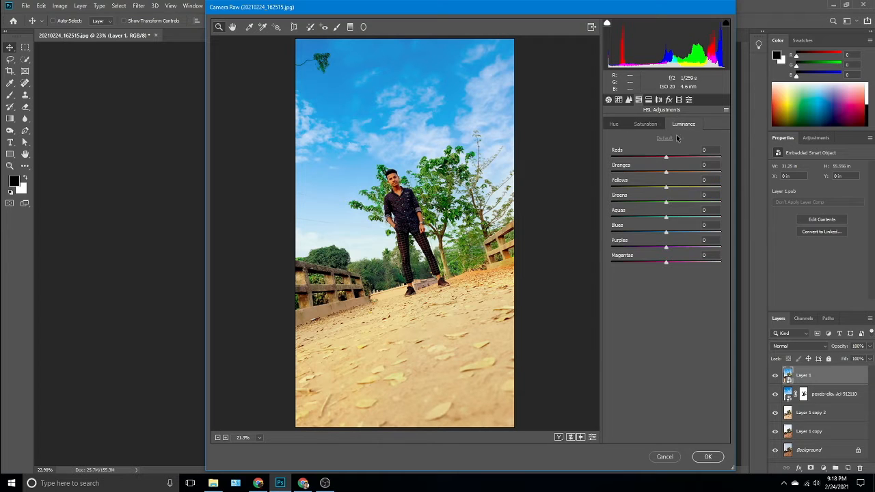
drag(668, 191, 663, 227)
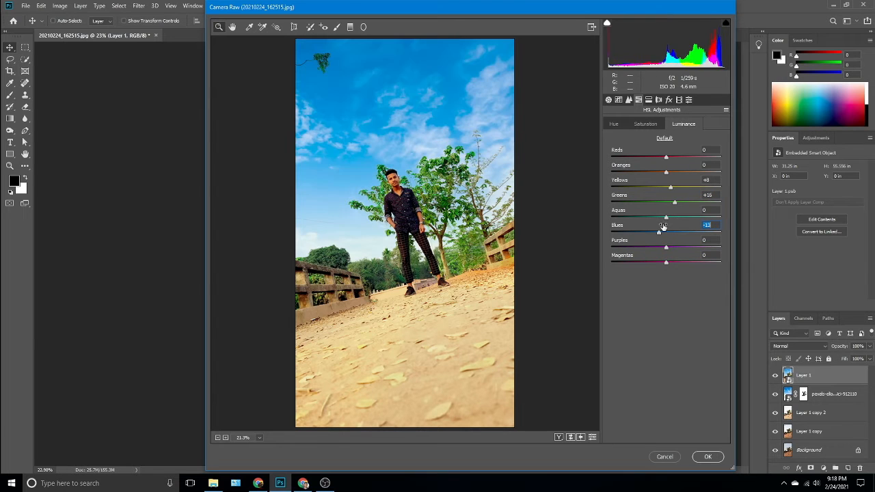
click(640, 125)
drag(667, 229, 680, 238)
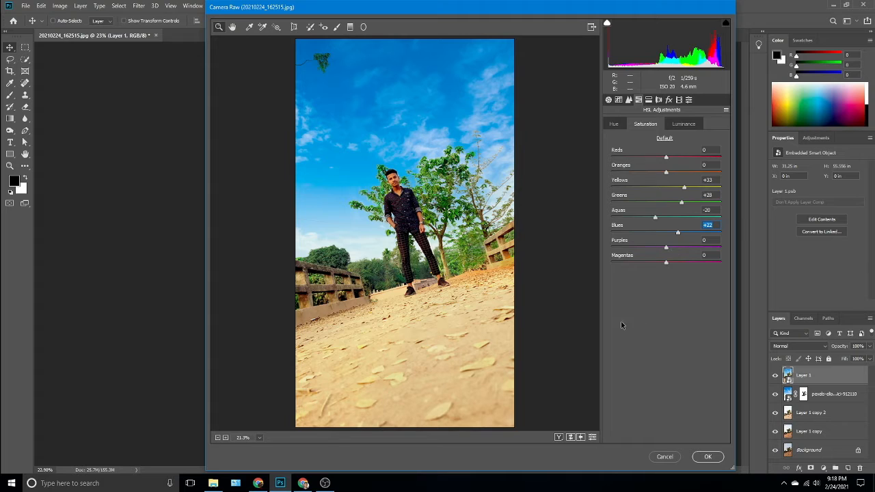
click(676, 126)
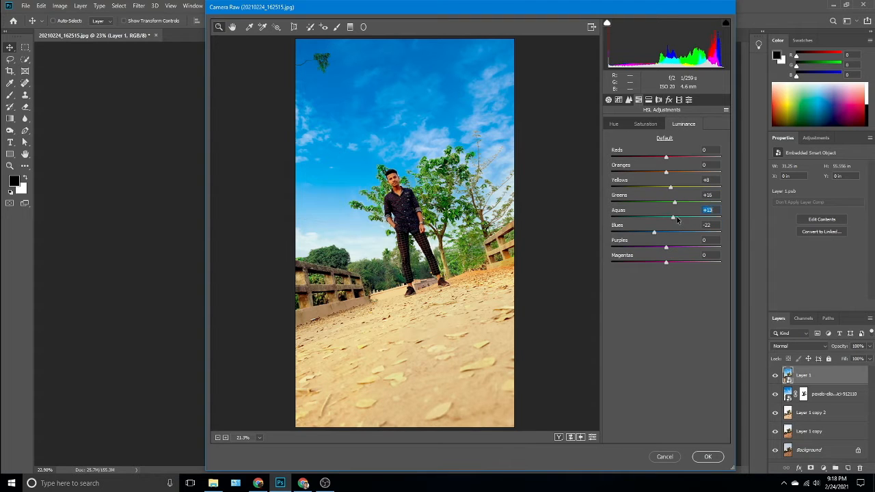
Set the HSL hue of the aquas to -13, the blues to +13 and the purples to +17, and return to the basic adjustments
click(615, 125)
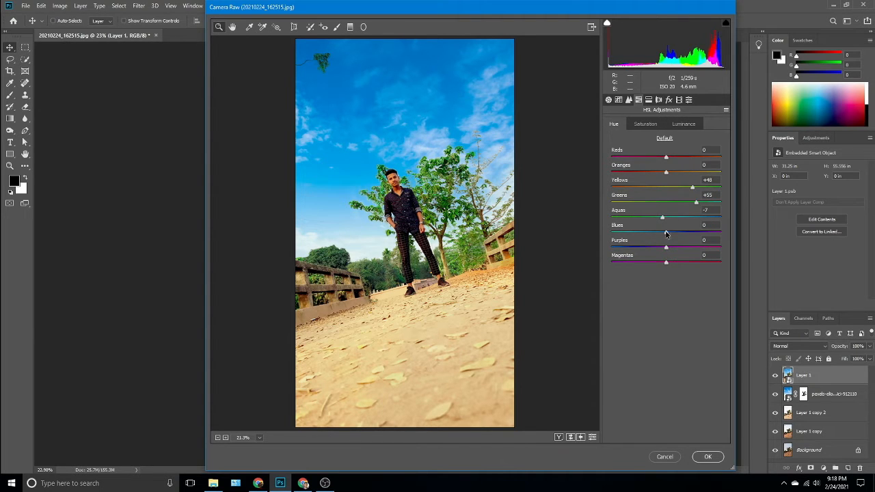
drag(667, 235, 673, 235)
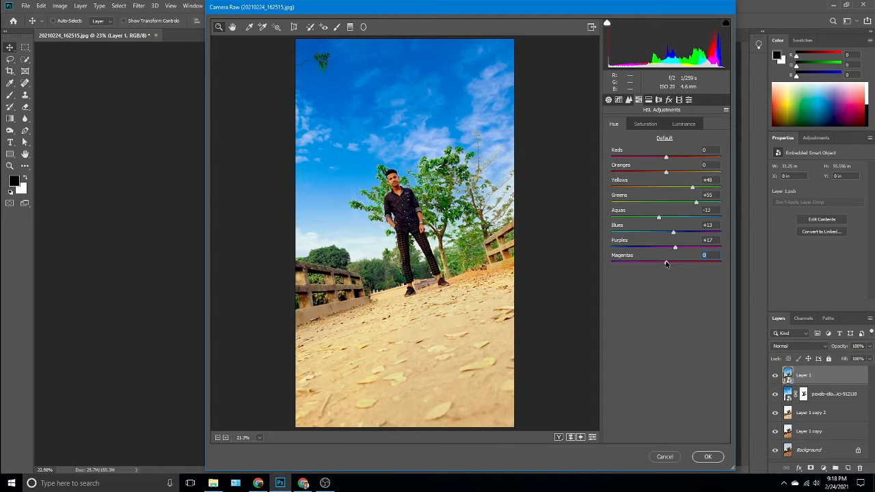
click(608, 100)
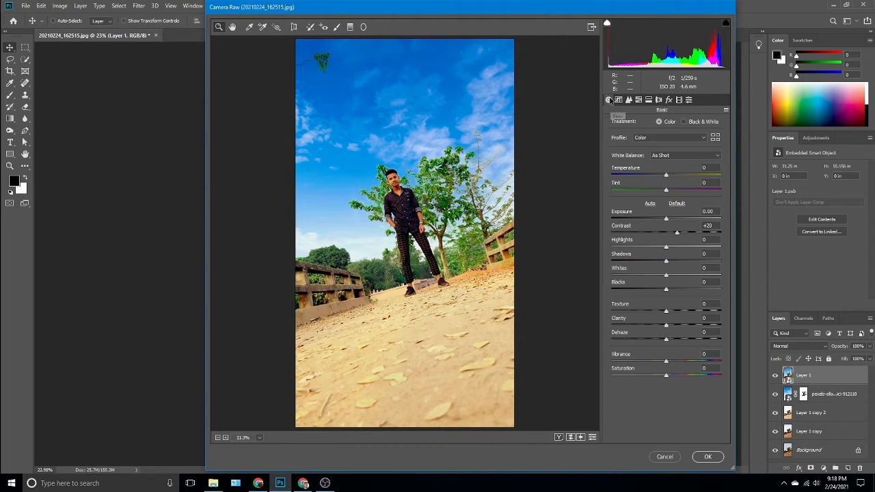
Browse the Vintage profiles in the Profile Browser, keep the Color profile and apply the Camera Raw grading
click(655, 139)
click(657, 168)
click(608, 299)
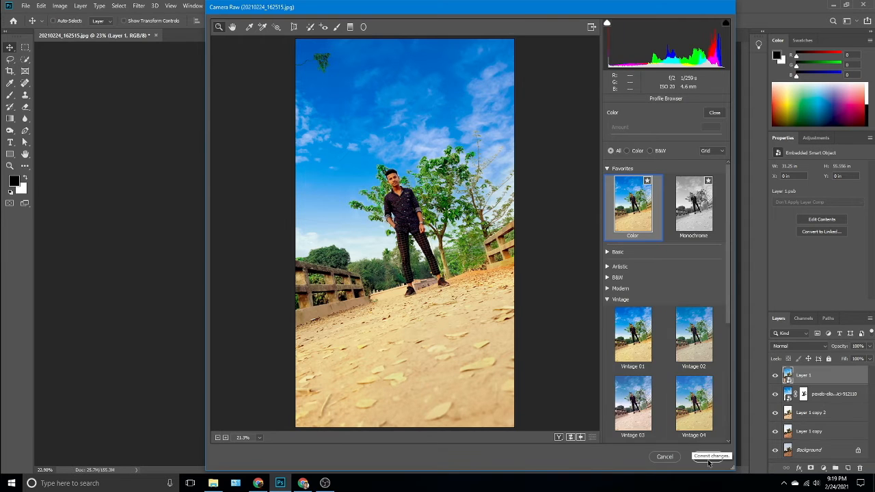
click(708, 457)
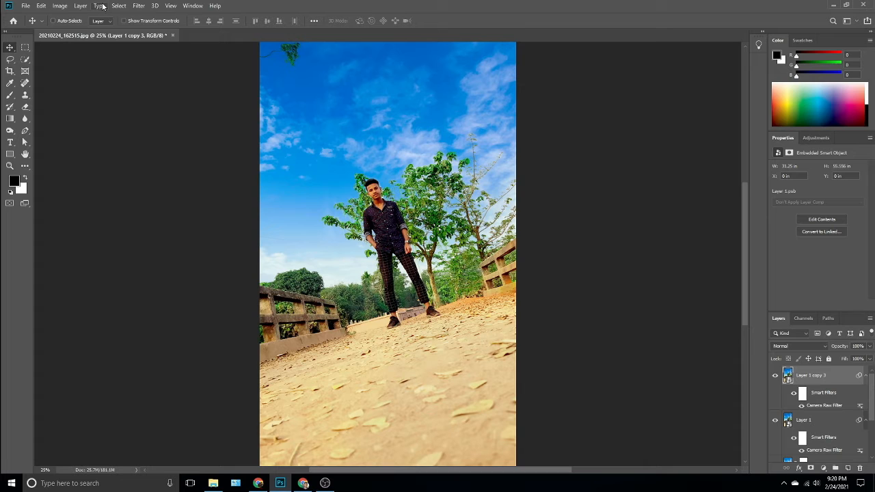
Apply a Gaussian Blur with a radius of 8.6 pixels to Layer 1 copy 3
click(100, 6)
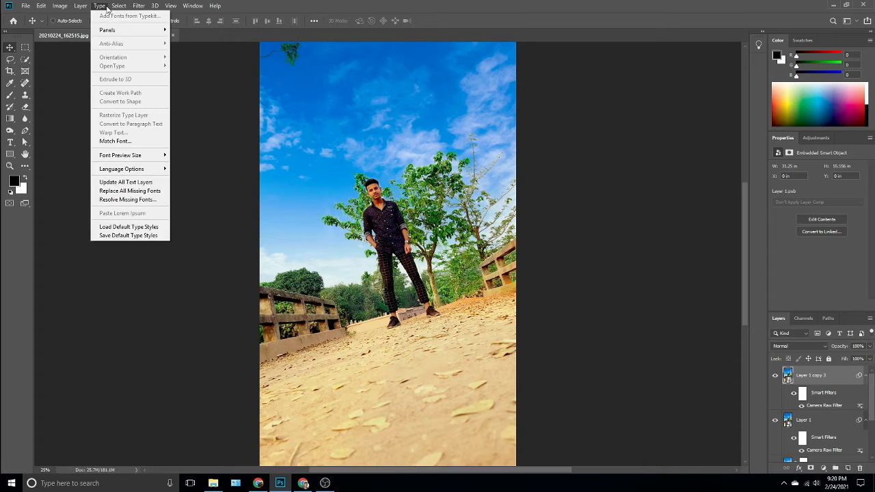
mouse_move(155, 111)
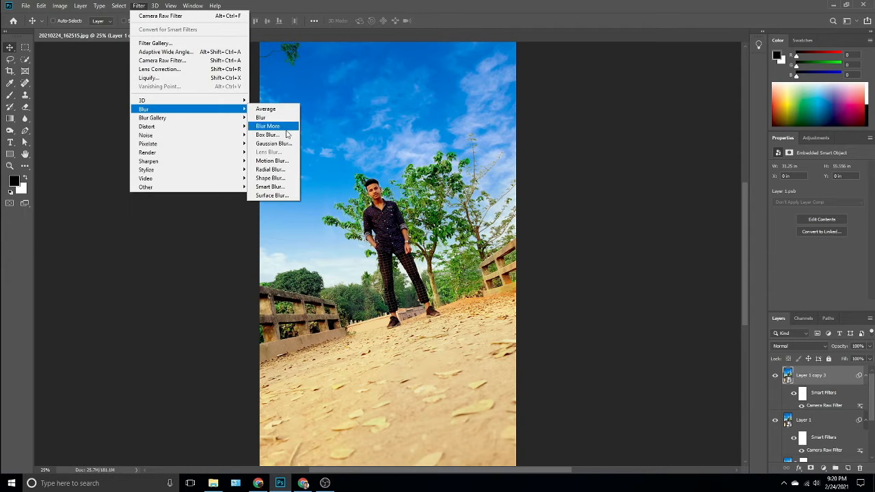
click(273, 144)
drag(108, 60, 519, 102)
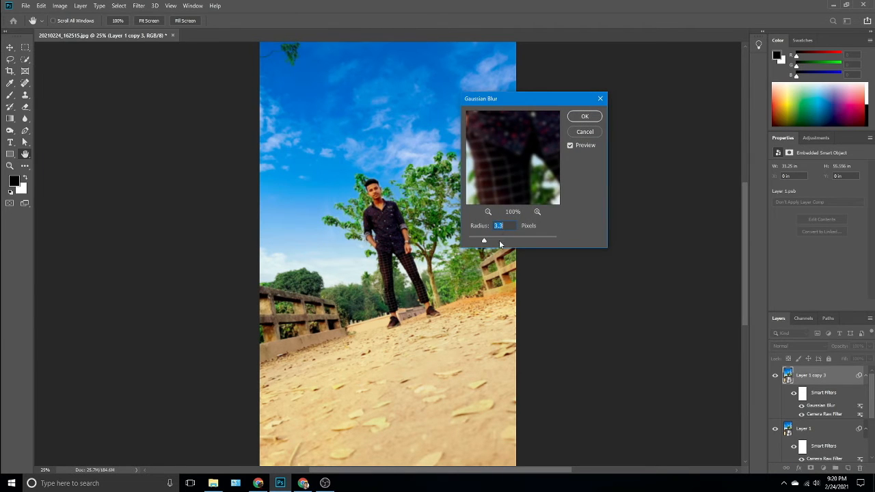
drag(499, 244, 501, 242)
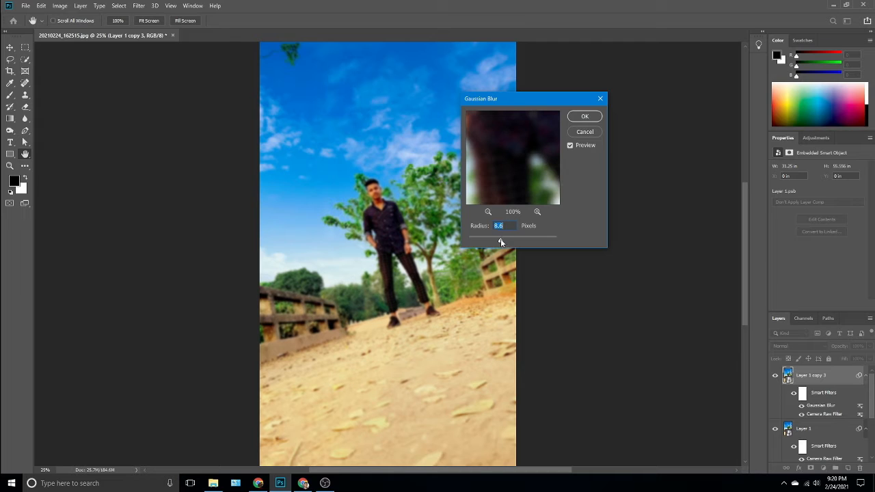
click(583, 117)
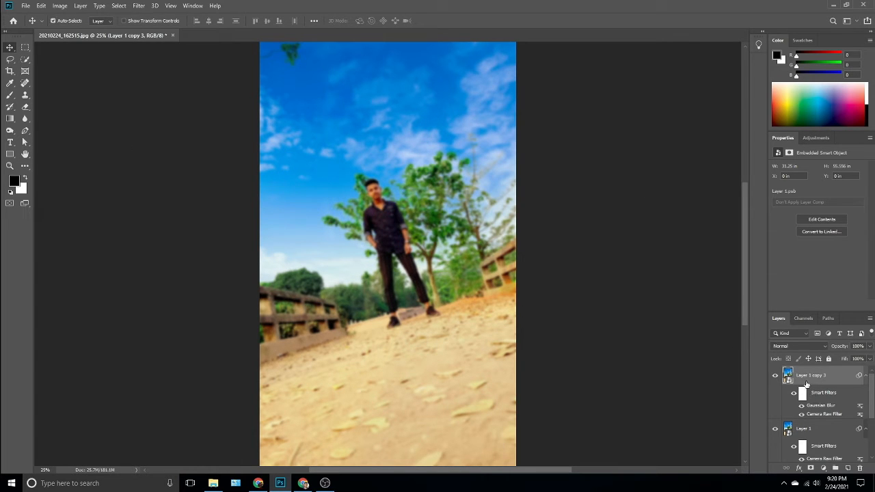
Add an inverted layer mask to Layer 1 copy 3 and paint white with the Brush over the photo's side edges and foreground
click(810, 468)
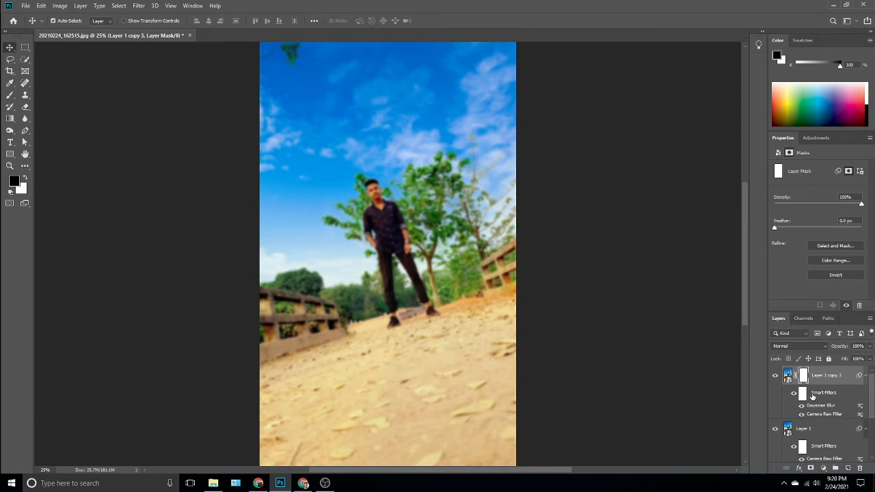
key(ctrl+i)
click(12, 94)
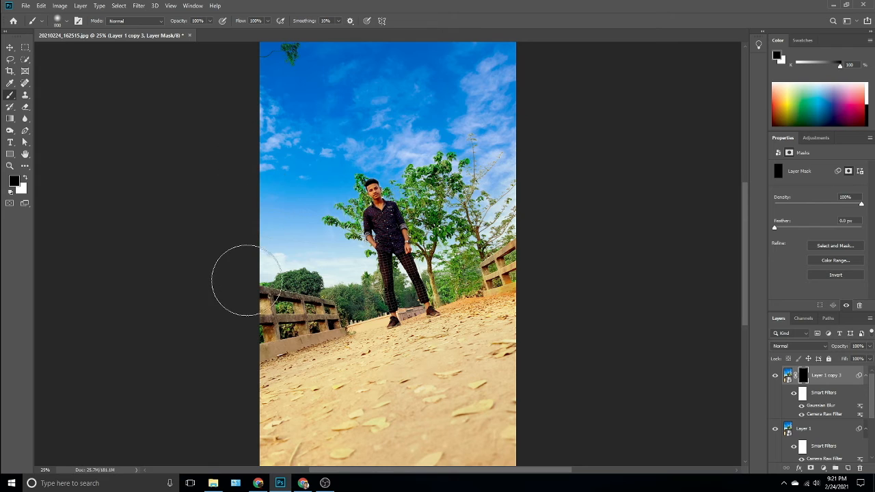
key(bracketright)
key(x)
drag(241, 389, 236, 413)
drag(253, 392, 256, 292)
drag(256, 347, 518, 387)
drag(480, 345, 485, 419)
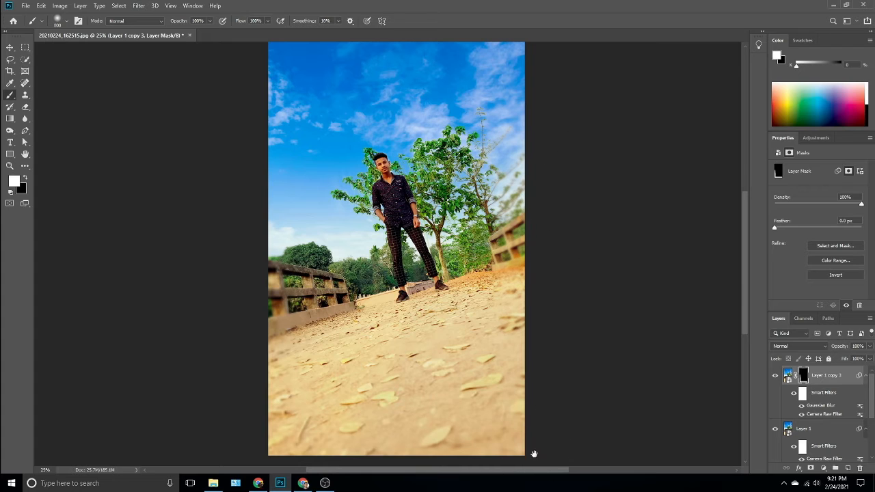
Continue painting the blur in along the photo's outer edges, including the lower ground and the upper sky with the hanging leaves
mouse_move(530, 208)
mouse_down()
mouse_move(549, 407)
mouse_move(583, 219)
mouse_up()
drag(581, 422, 578, 252)
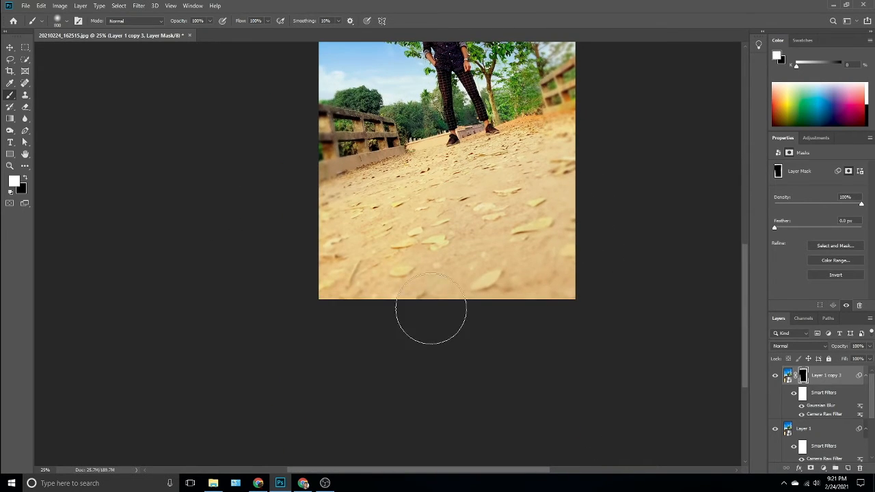
drag(300, 305, 312, 421)
drag(314, 105, 317, 415)
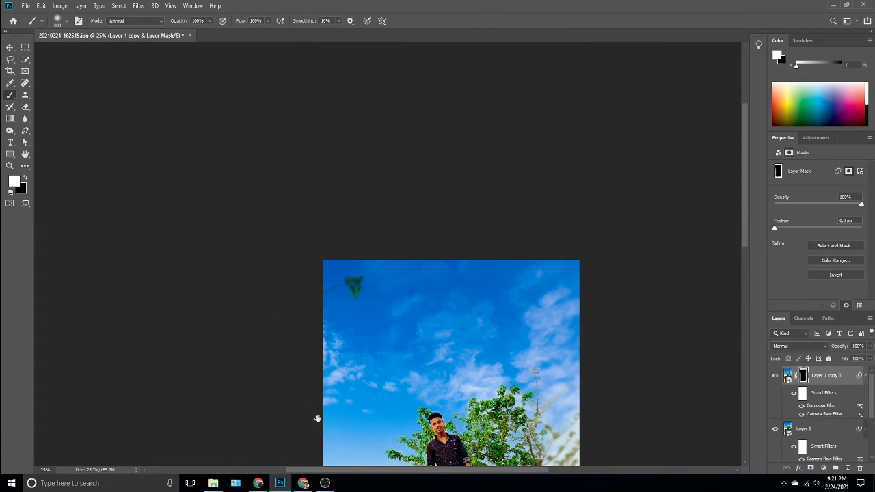
Delete the blurred Layer 1 copy 3 and start saving the retouched photo as a new file
key(ctrl+minus)
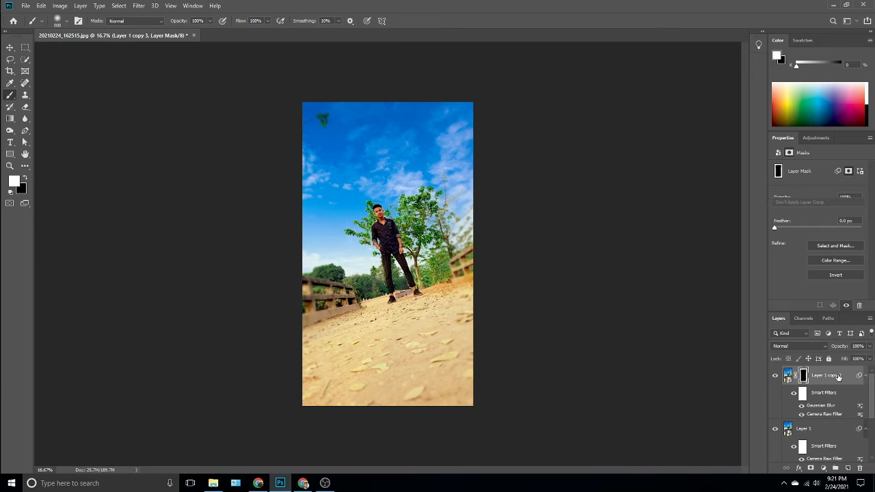
key(Delete)
click(10, 47)
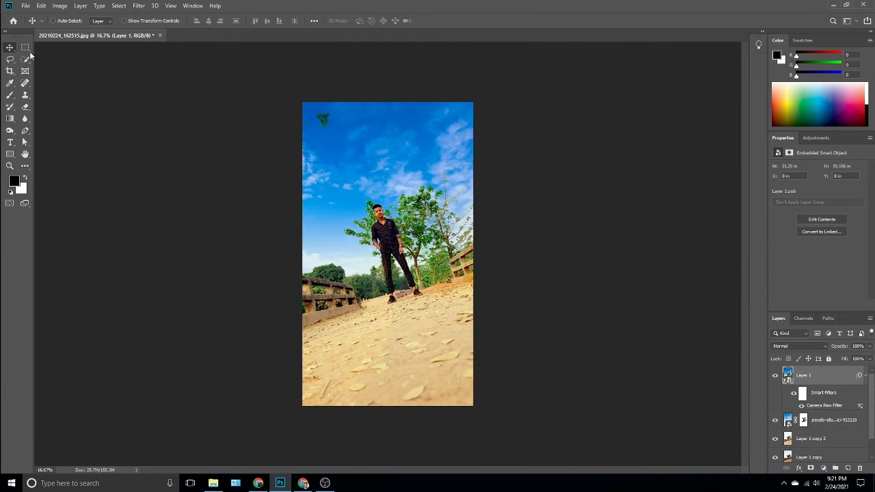
key(ctrl+shift+s)
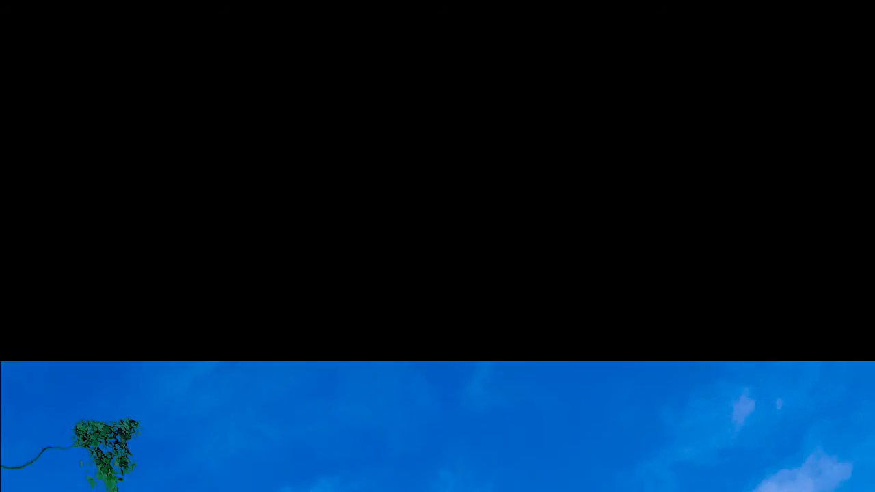